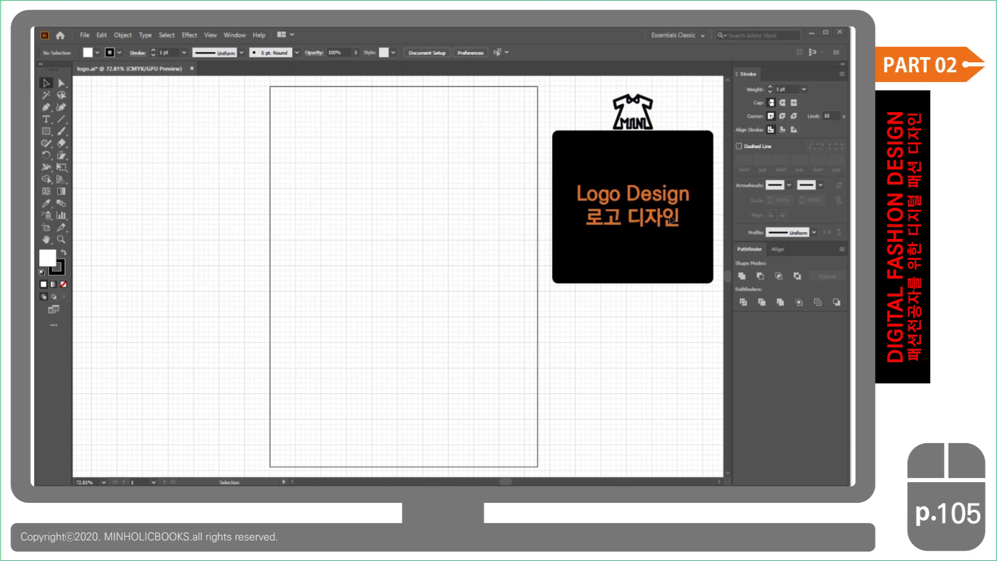
Choose the chanel image from the illustrator folder to place as a linked file.
click(84, 34)
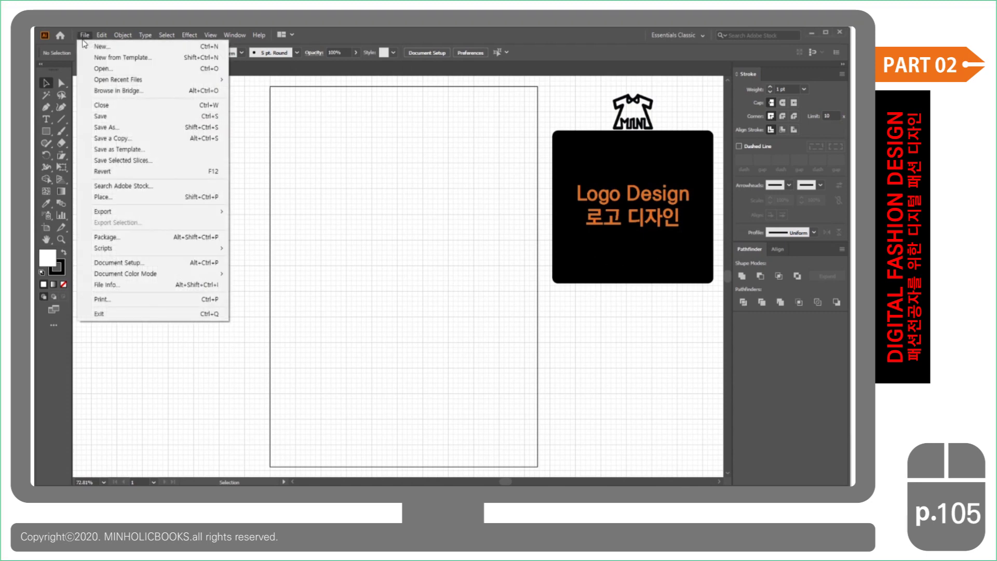
click(115, 200)
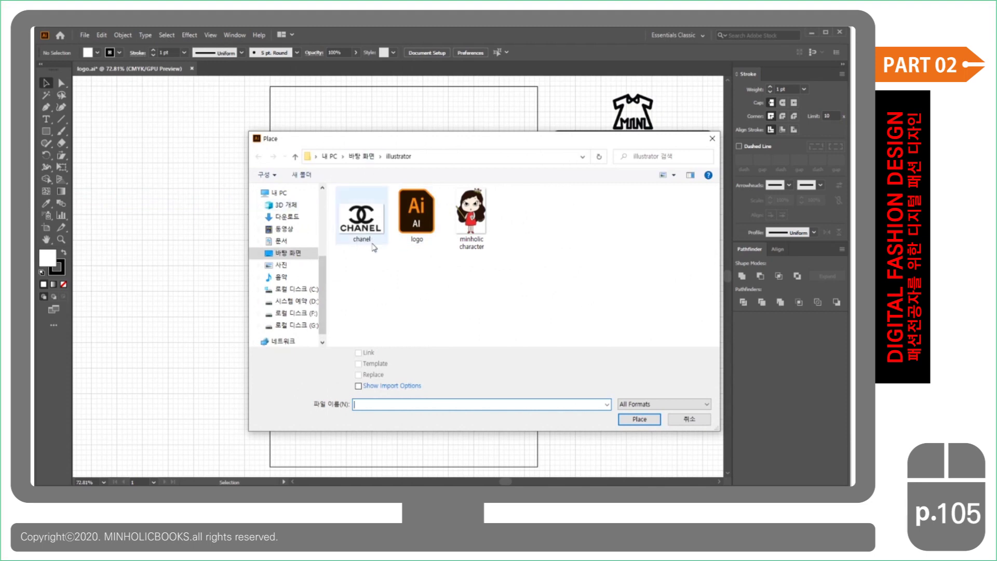
click(377, 223)
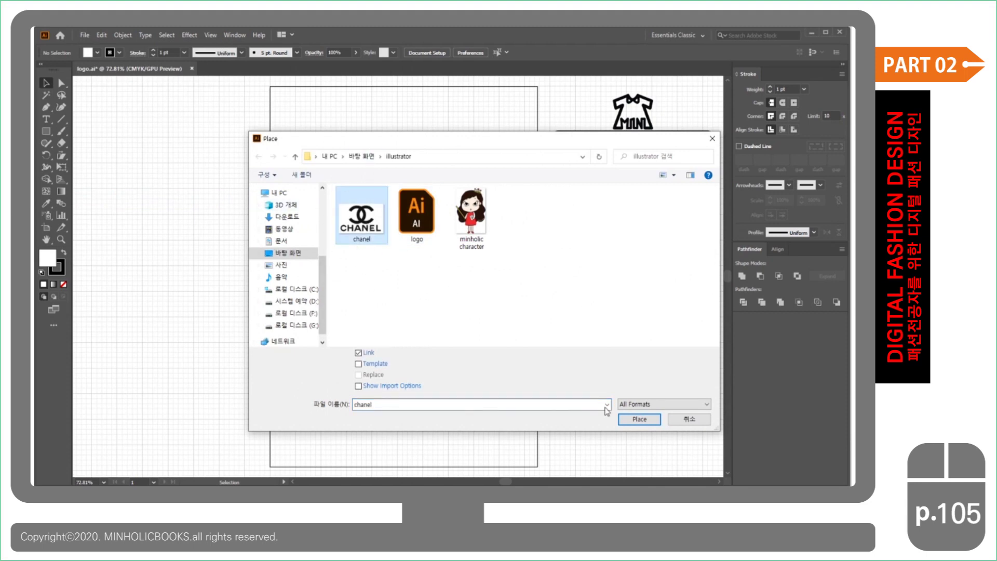
click(648, 421)
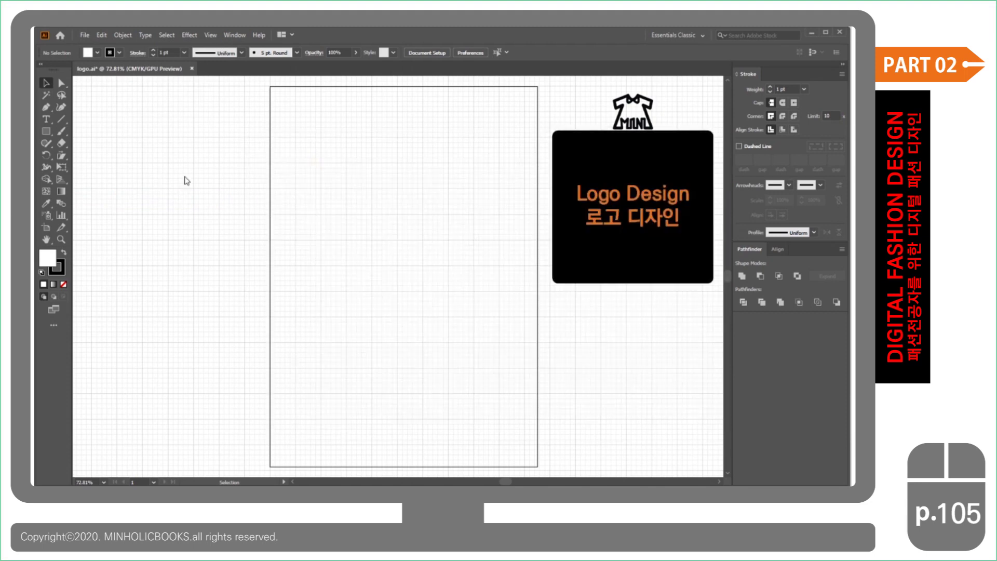
Place the Chanel logo at the canvas top-left and set its opacity to 50%.
drag(92, 88, 252, 216)
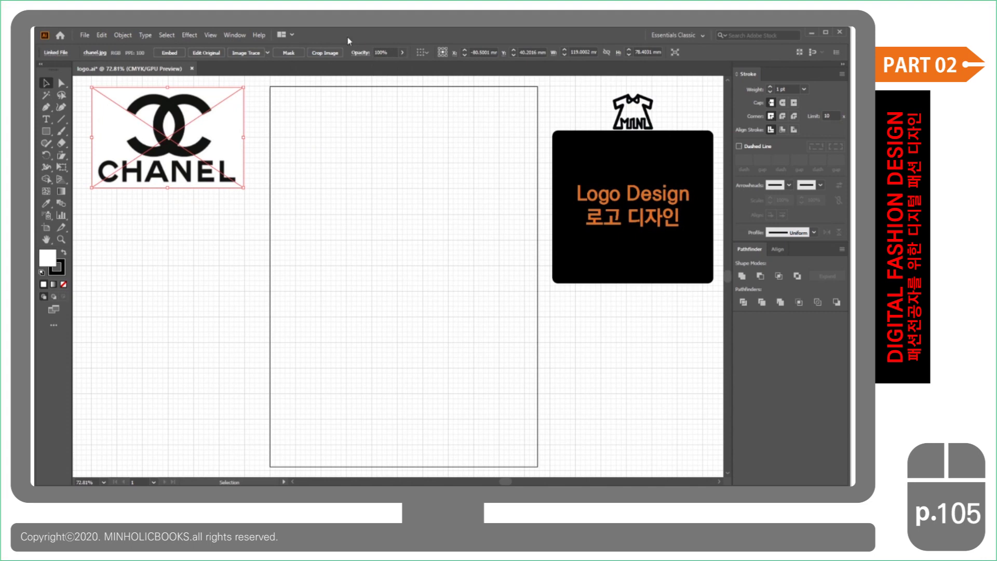
drag(401, 64, 371, 65)
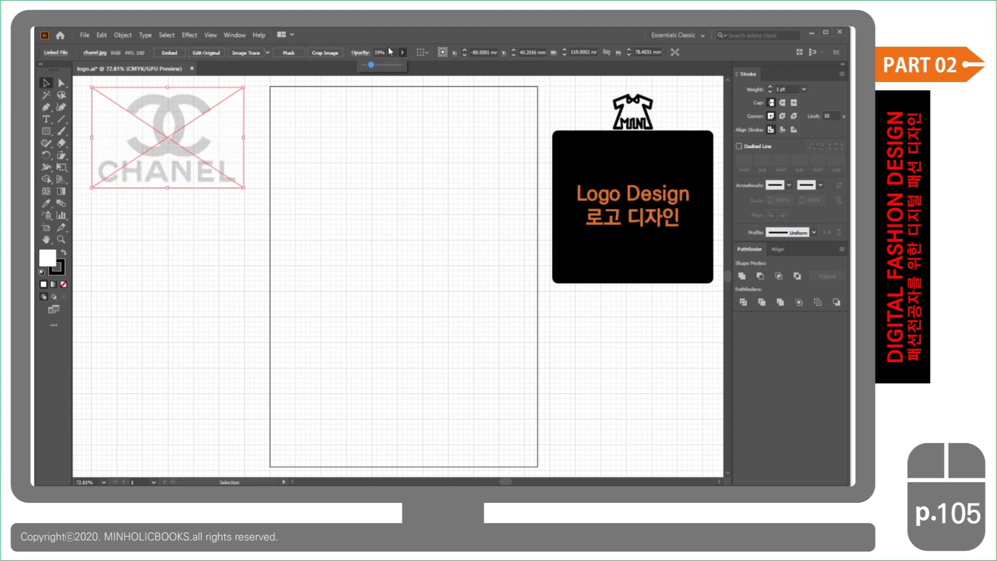
click(384, 51)
text(50)
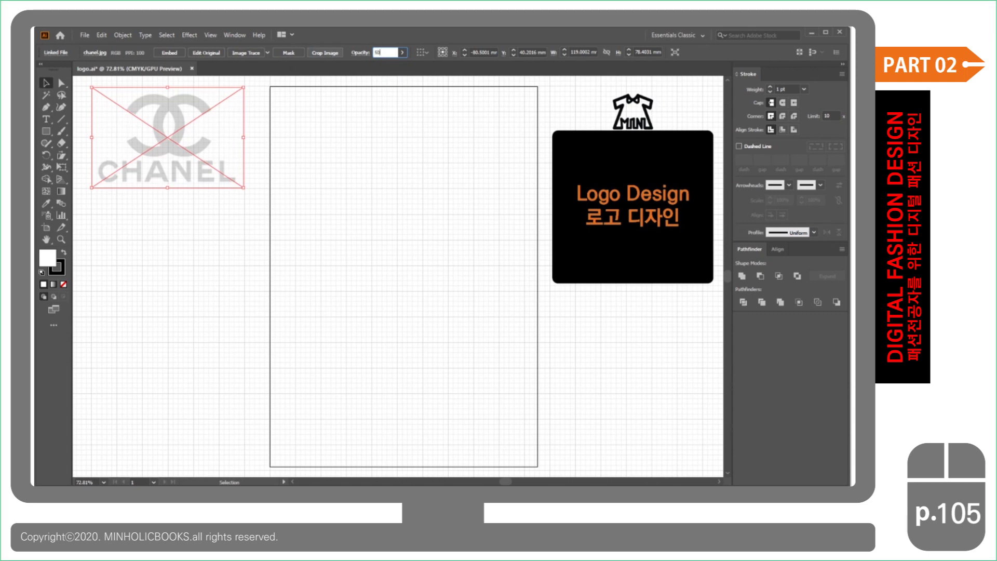
key(Return)
Lock the selected Chanel logo in place as a reference, then set black fill with no stroke.
click(291, 169)
click(185, 120)
click(385, 149)
click(178, 140)
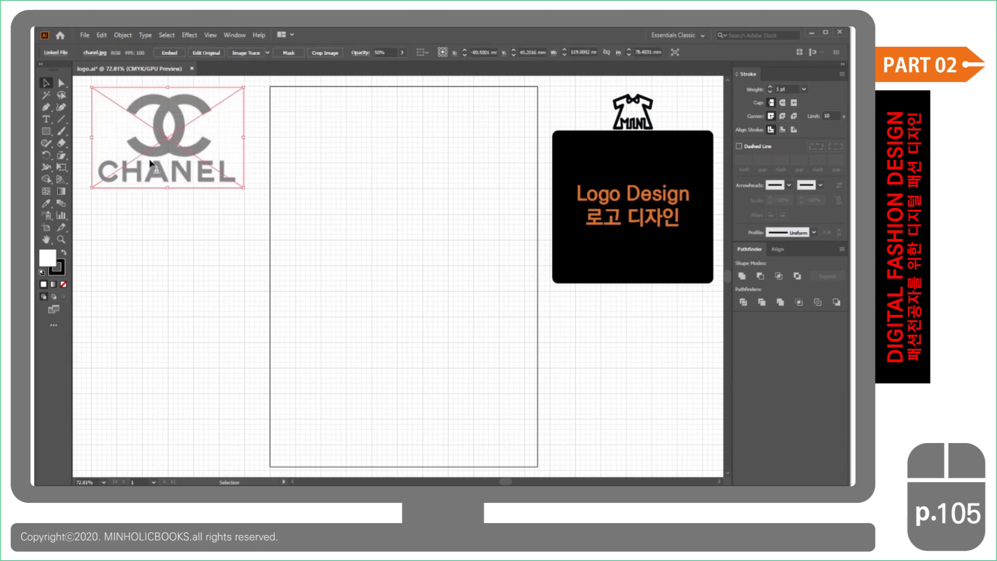
click(123, 36)
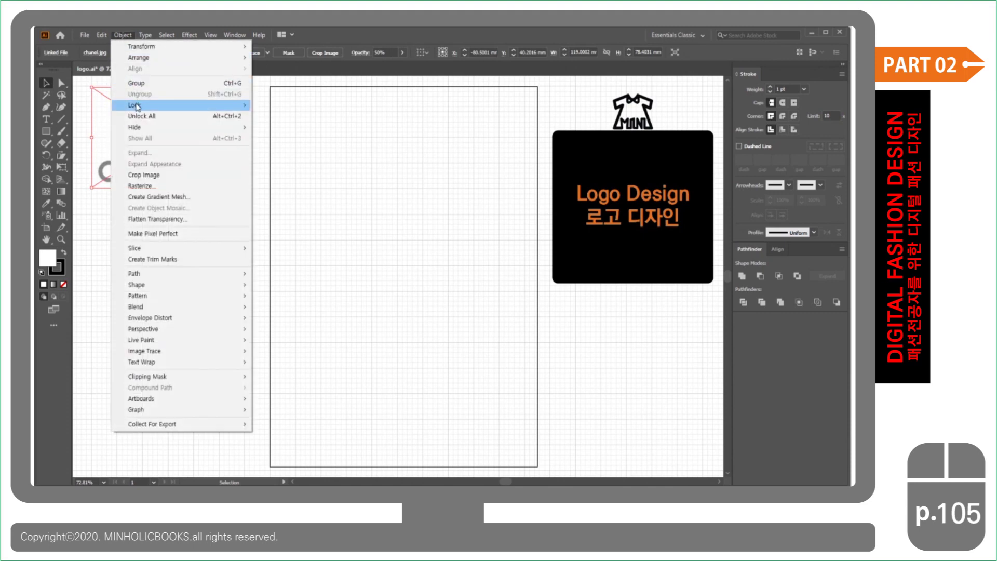
mouse_move(141, 104)
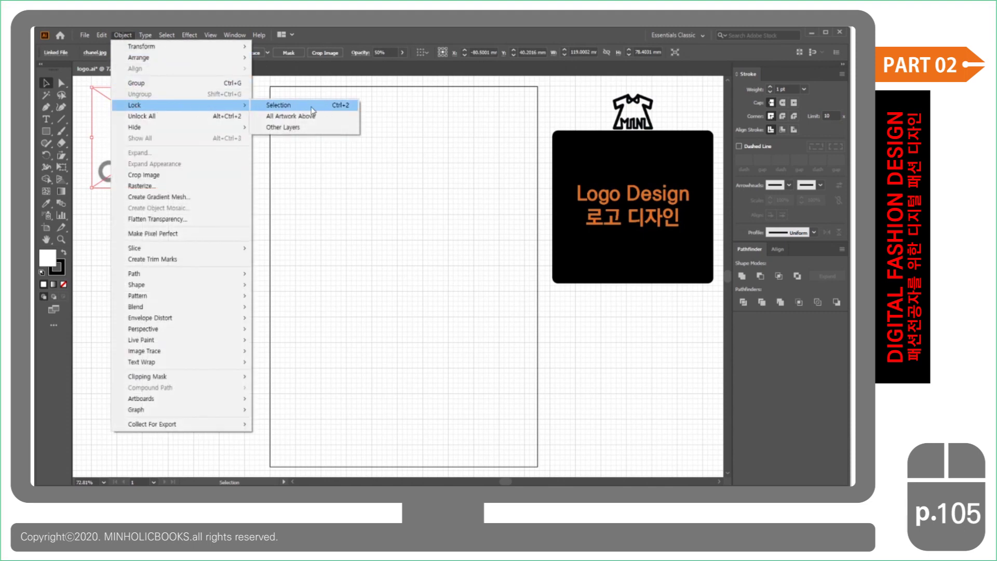
click(322, 107)
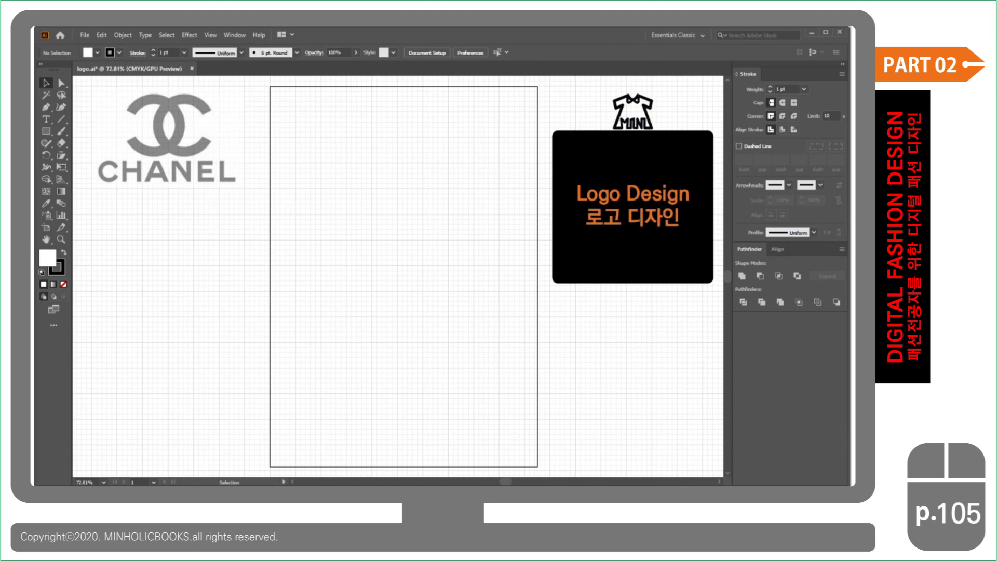
key(t)
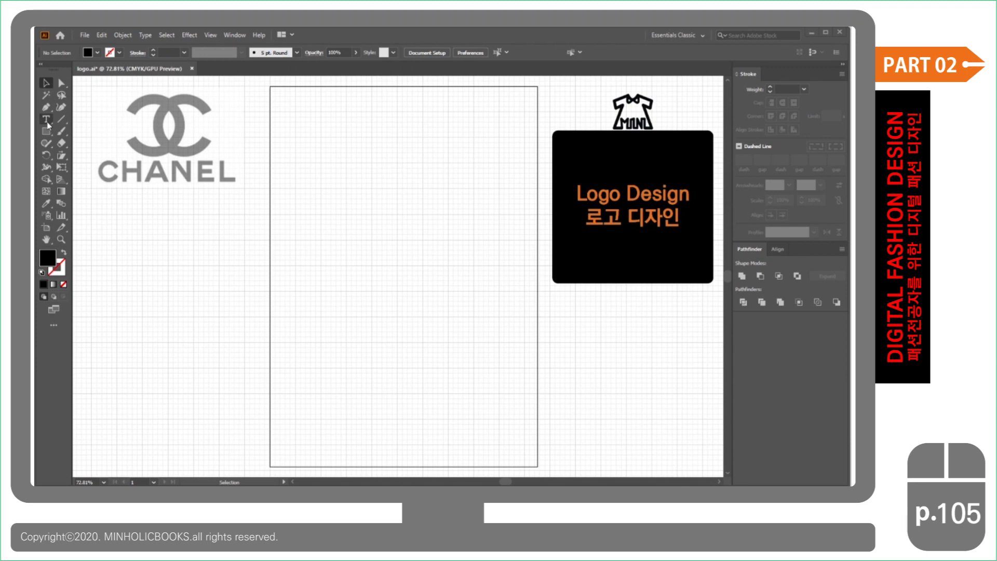
Type a capital C left of the artboard, select it and bring up the font list.
click(46, 120)
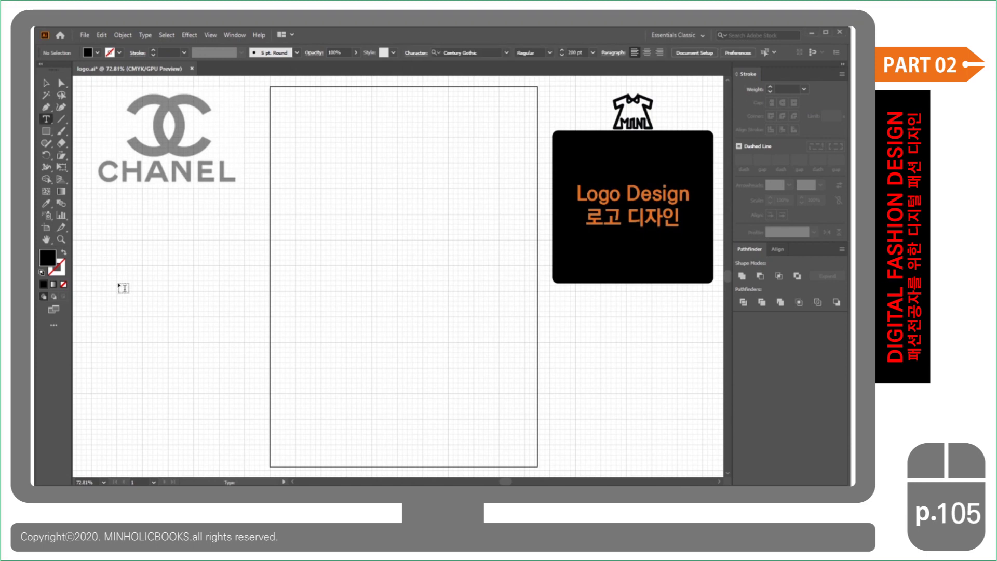
click(123, 287)
text(C)
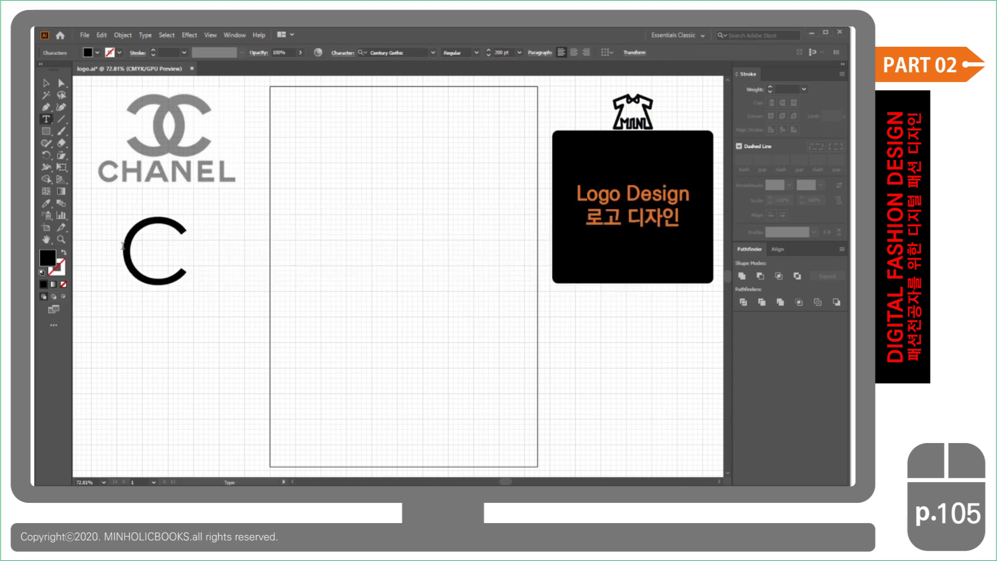
drag(123, 247, 186, 246)
click(433, 52)
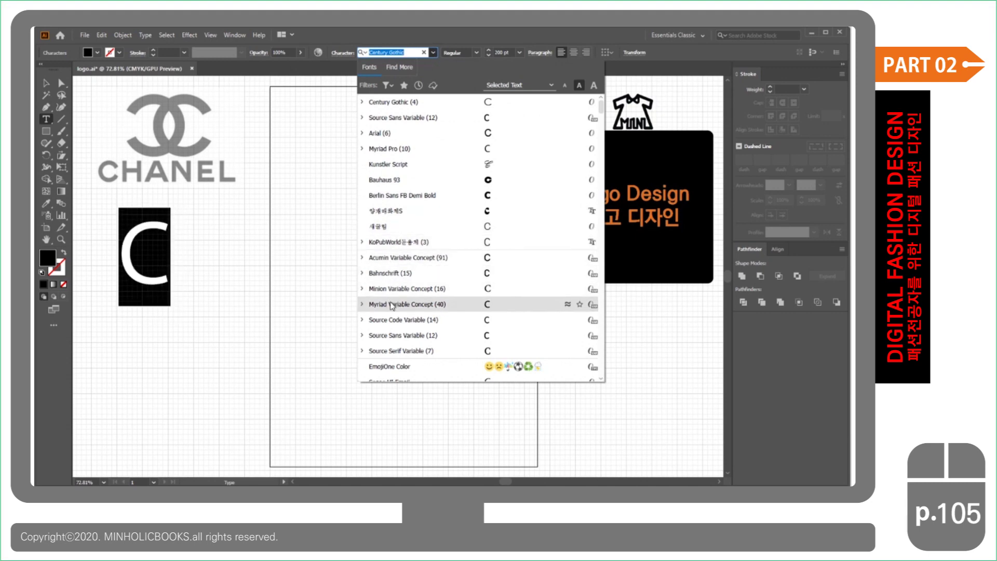
Browse the font list and set the letter C in Century Gothic.
scroll(390, 299, down, 1)
scroll(391, 322, down, 1)
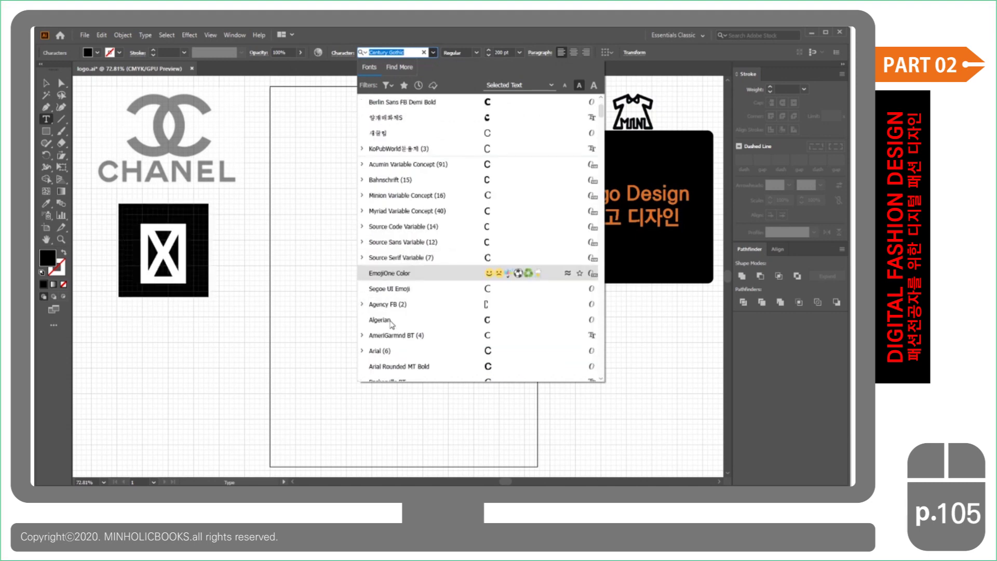
scroll(387, 335, down, 1)
scroll(381, 347, down, 1)
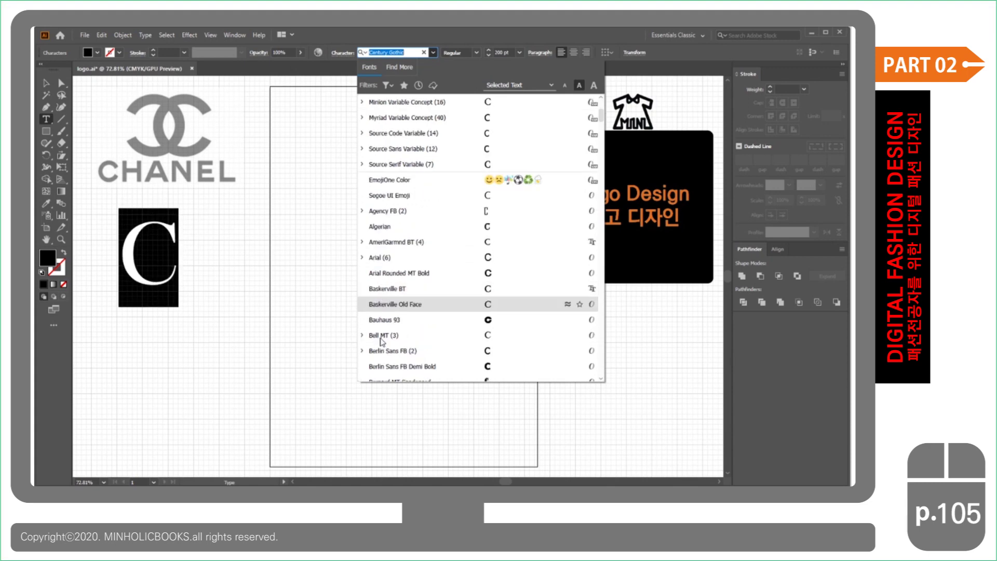
scroll(382, 344, down, 1)
scroll(383, 340, down, 1)
scroll(383, 341, down, 1)
scroll(384, 340, down, 1)
scroll(386, 340, down, 1)
scroll(386, 339, down, 1)
scroll(386, 339, down, 1)
scroll(387, 339, down, 1)
scroll(387, 339, down, 1)
scroll(386, 338, down, 1)
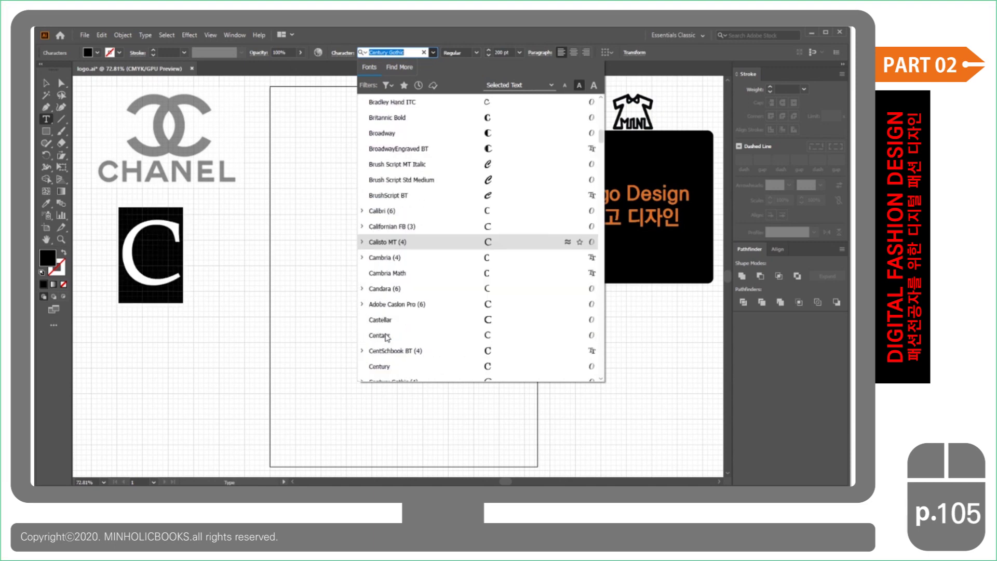
scroll(387, 337, down, 1)
scroll(386, 337, down, 1)
scroll(387, 338, down, 1)
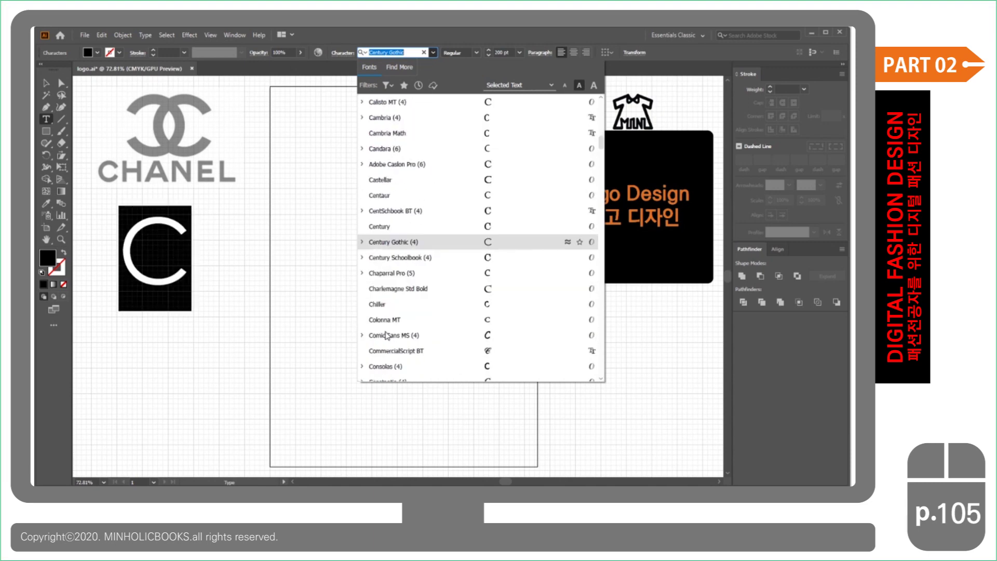
scroll(386, 337, down, 1)
scroll(387, 336, down, 1)
scroll(387, 336, down, 1)
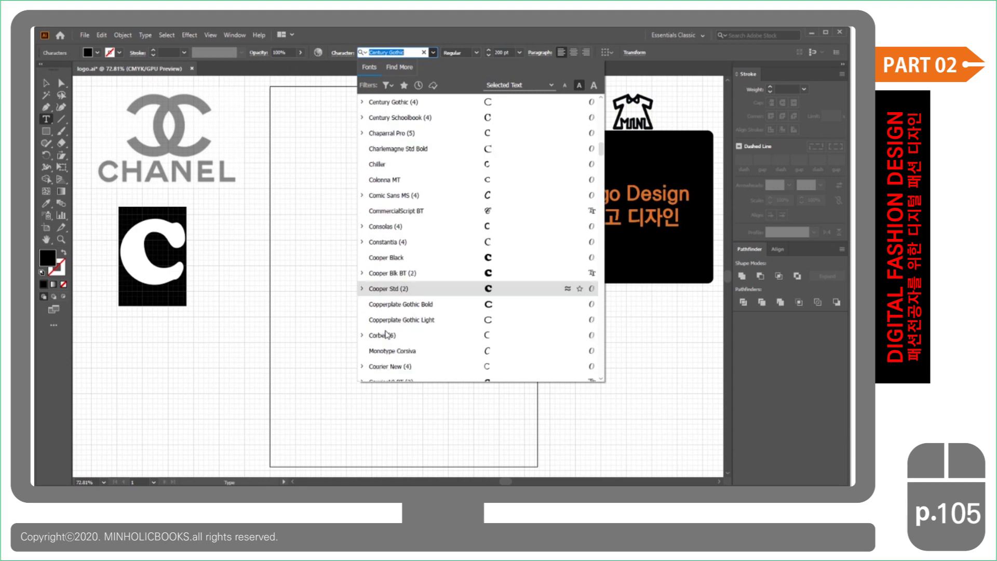
scroll(387, 333, down, 3)
scroll(387, 328, down, 2)
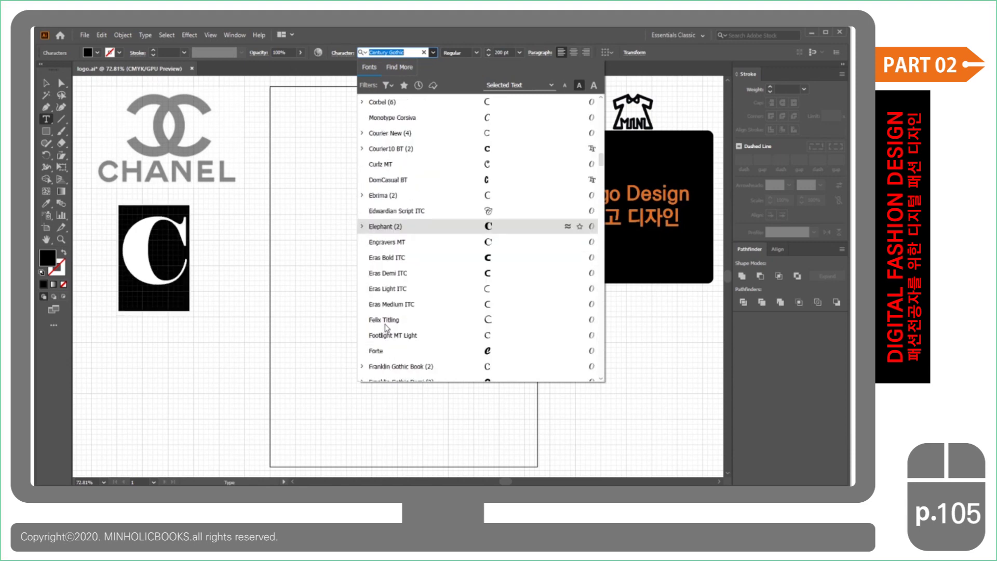
scroll(387, 328, down, 2)
scroll(386, 323, down, 2)
scroll(386, 323, down, 2)
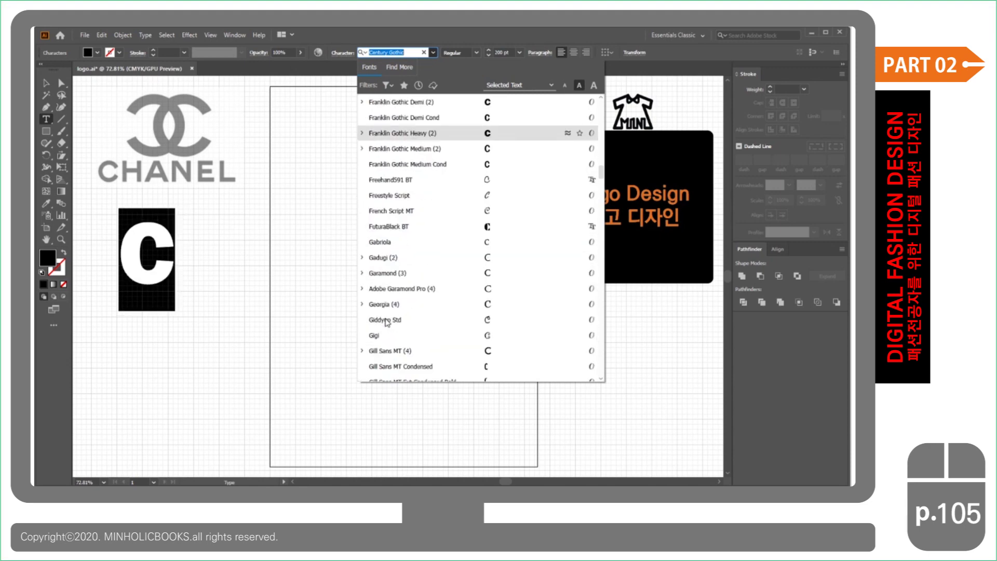
scroll(387, 323, down, 1)
scroll(386, 324, down, 1)
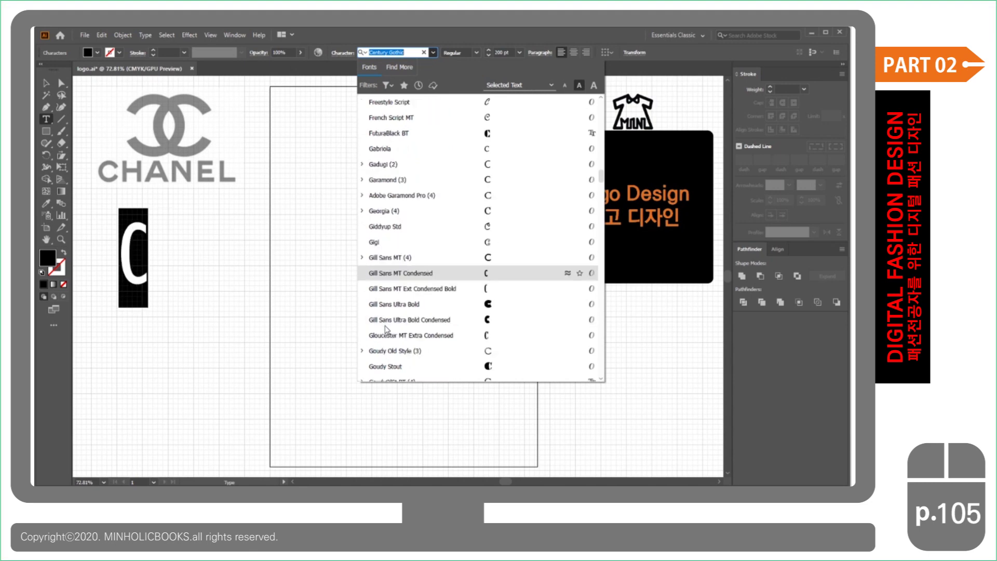
scroll(386, 326, down, 1)
scroll(387, 328, down, 1)
scroll(386, 328, down, 1)
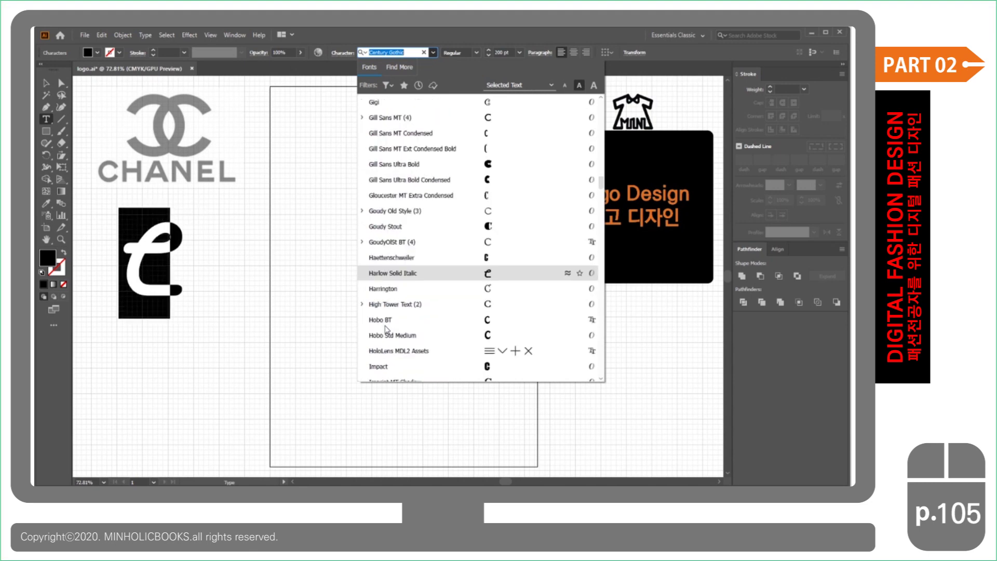
scroll(387, 329, down, 1)
scroll(387, 328, down, 1)
scroll(386, 328, down, 1)
scroll(386, 329, down, 1)
scroll(386, 328, down, 2)
scroll(386, 328, down, 1)
scroll(387, 328, down, 1)
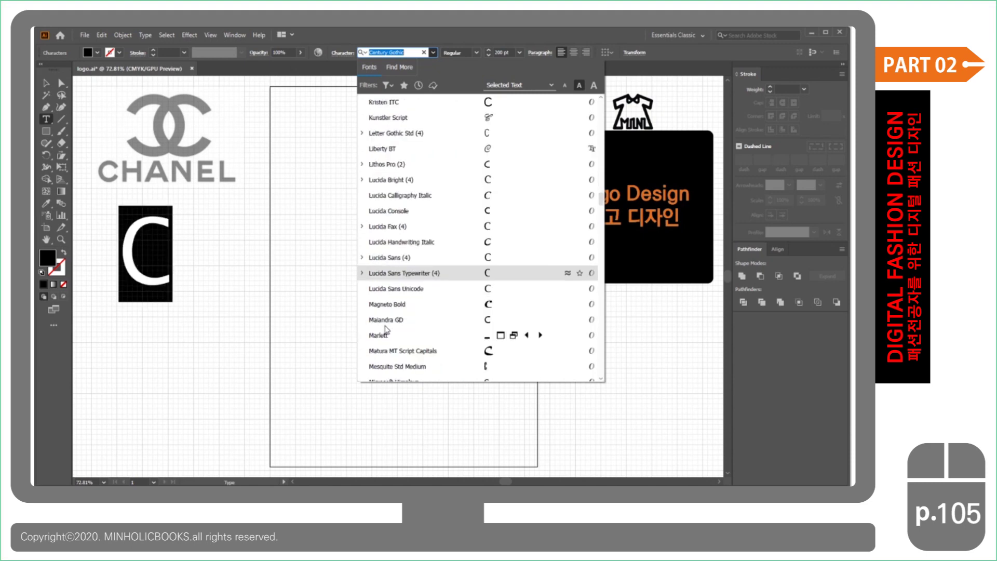
scroll(386, 328, down, 1)
scroll(387, 328, down, 1)
scroll(386, 328, down, 1)
scroll(387, 328, down, 2)
scroll(387, 328, down, 2)
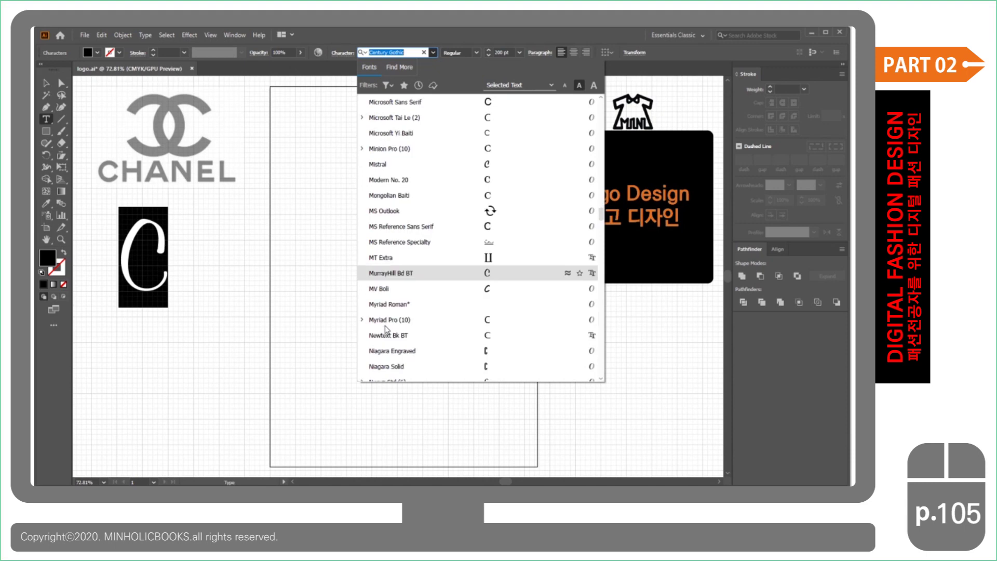
scroll(389, 353, down, 2)
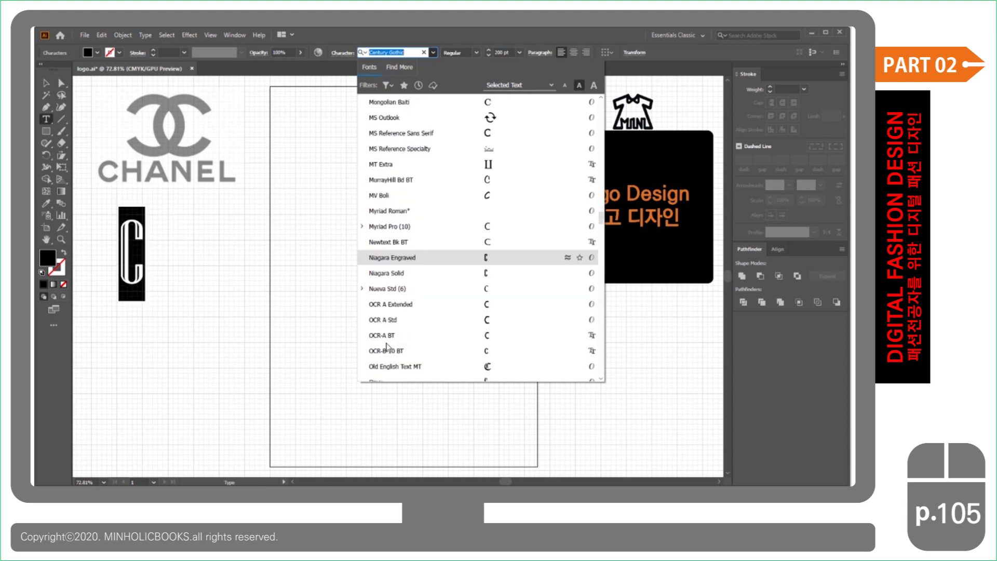
scroll(387, 288, down, 1)
scroll(387, 291, down, 1)
scroll(386, 301, down, 1)
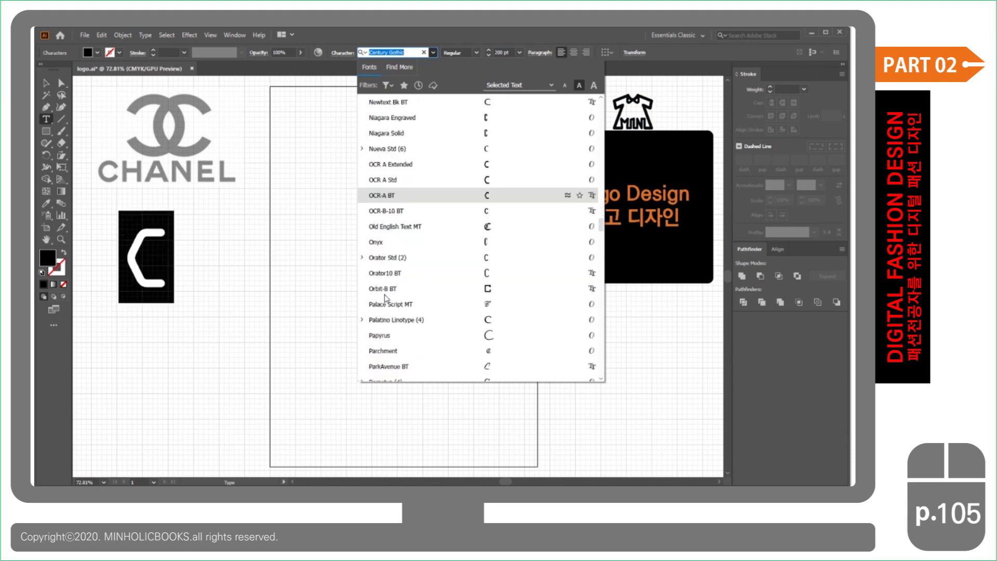
scroll(387, 310, down, 1)
scroll(386, 314, down, 1)
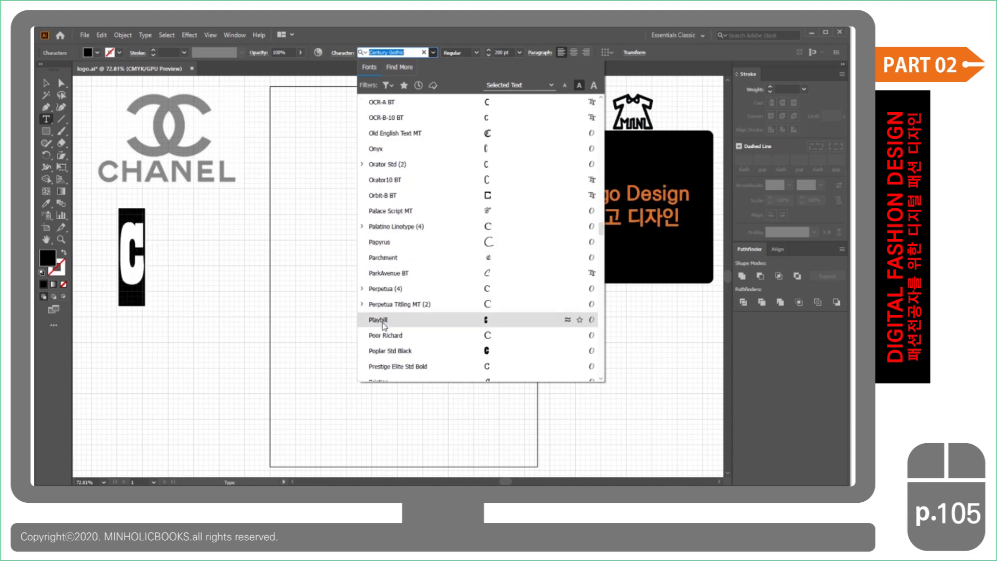
scroll(384, 330, down, 1)
key(Down)
key(Down)
key(Down)
key(Down)
key(Down)
key(Down)
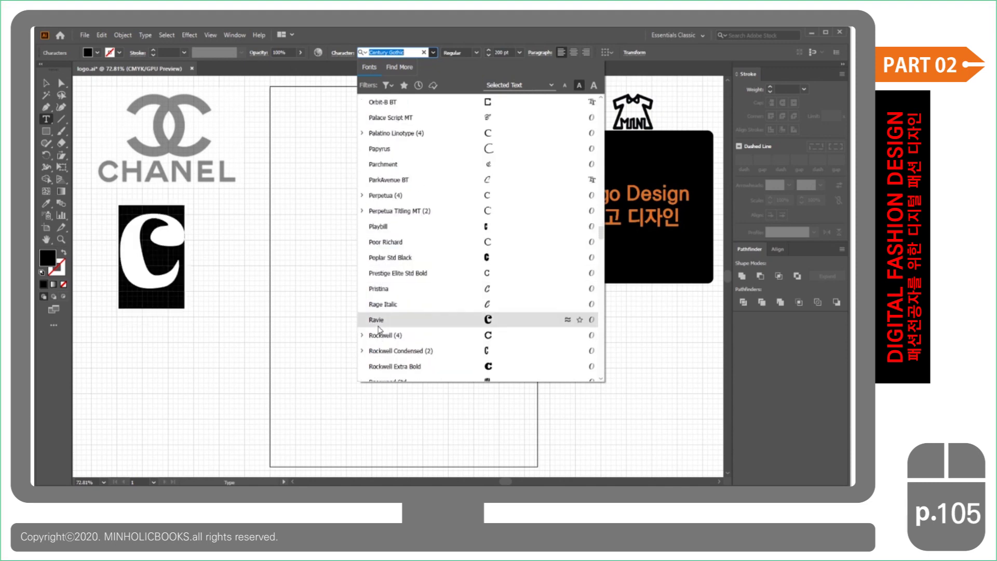
scroll(380, 327, down, 1)
scroll(380, 325, down, 1)
scroll(379, 322, down, 1)
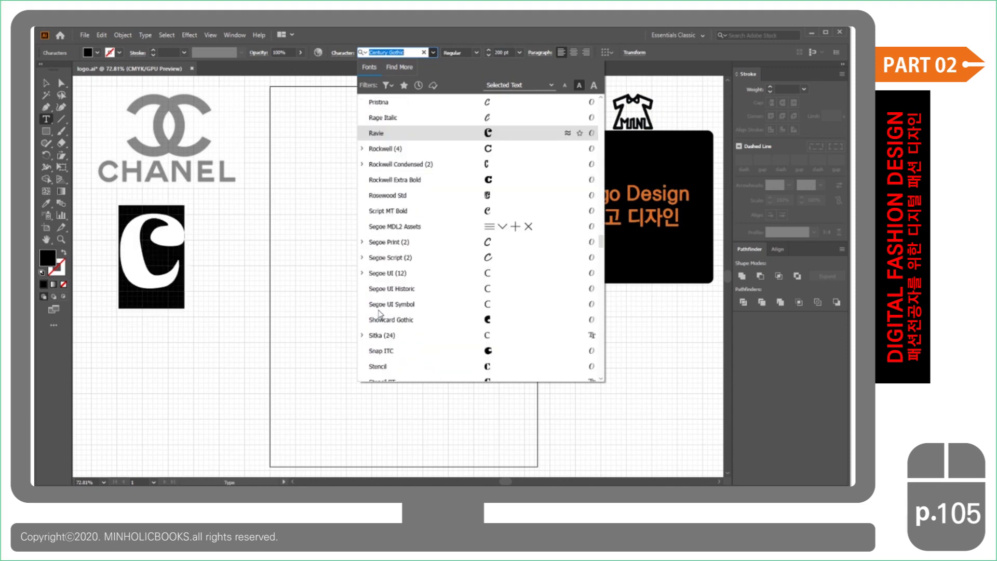
scroll(379, 335, down, 1)
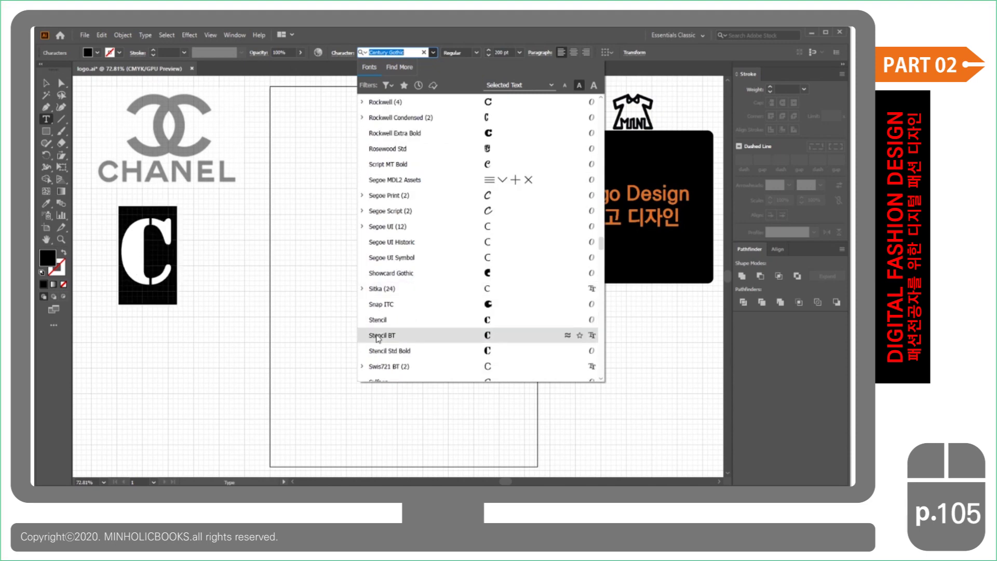
scroll(378, 340, down, 2)
scroll(377, 324, down, 1)
scroll(377, 325, down, 1)
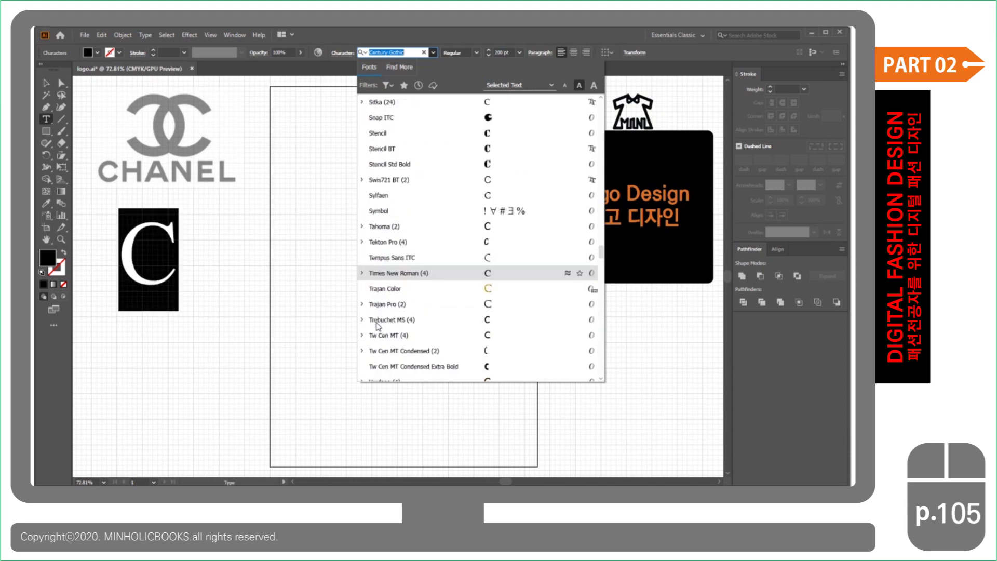
scroll(378, 326, down, 2)
scroll(378, 328, down, 1)
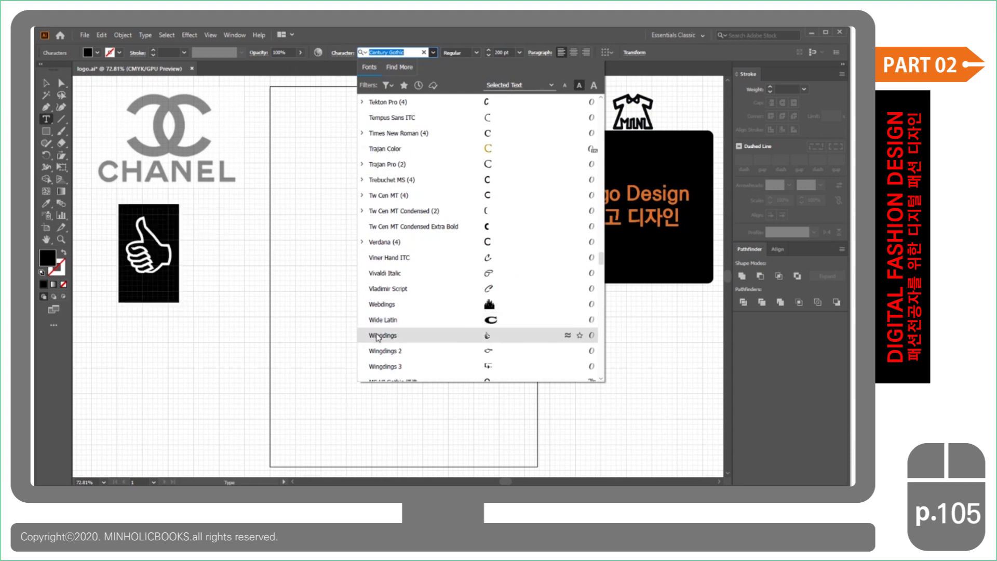
scroll(379, 335, down, 1)
scroll(379, 339, down, 1)
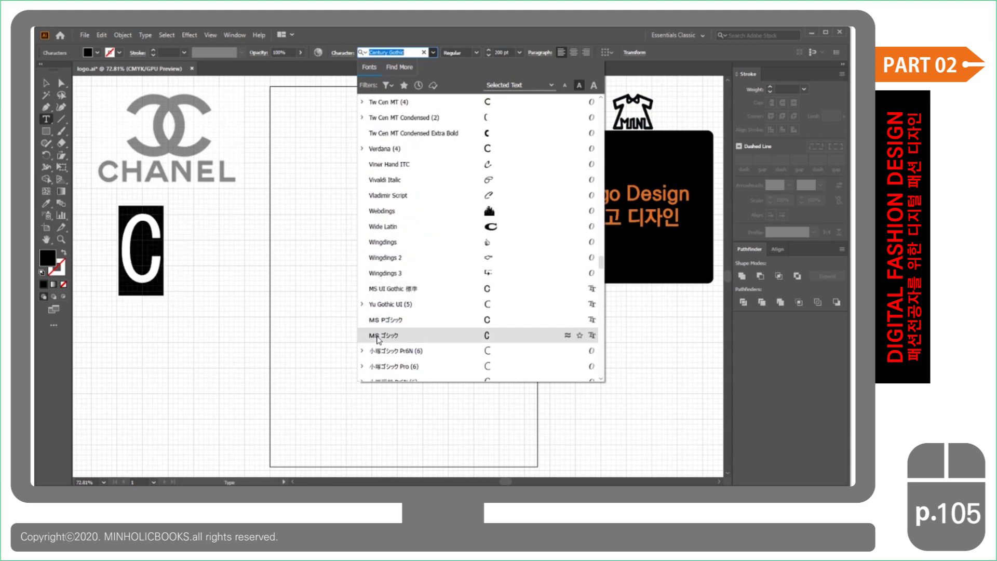
scroll(380, 343, down, 2)
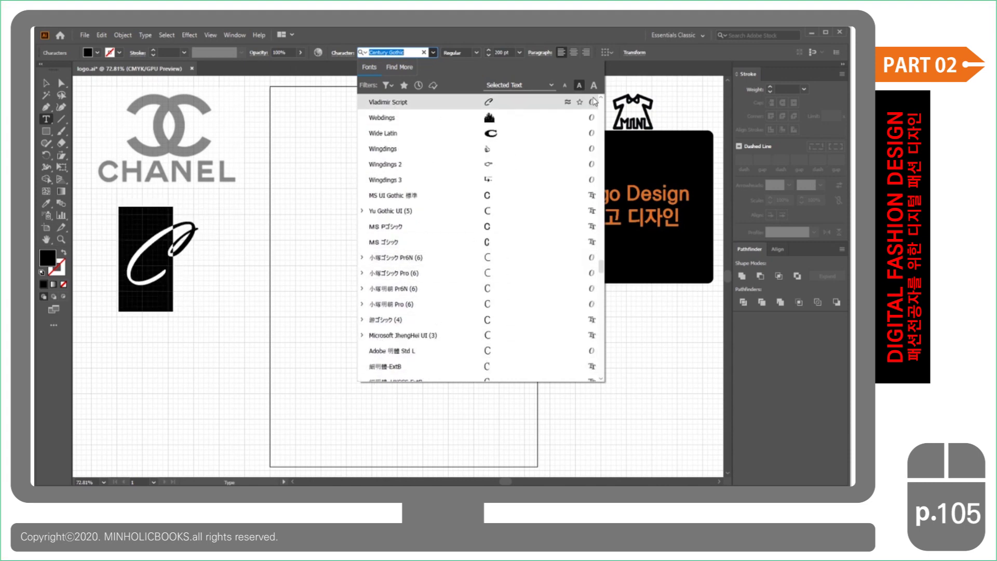
scroll(381, 109, up, 3)
scroll(381, 147, up, 10)
scroll(381, 148, up, 5)
scroll(381, 148, up, 5)
scroll(381, 149, up, 5)
scroll(381, 149, up, 5)
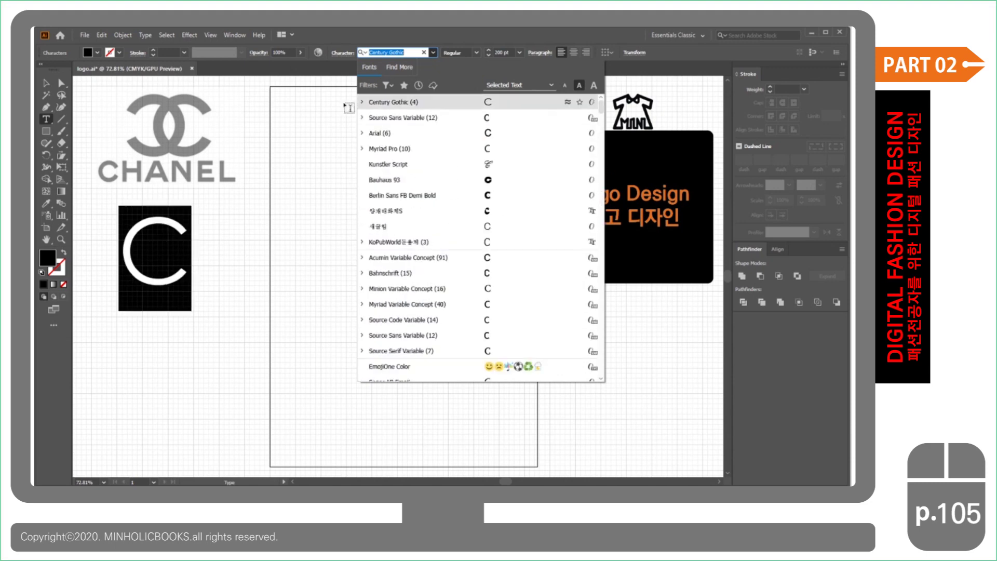
click(382, 102)
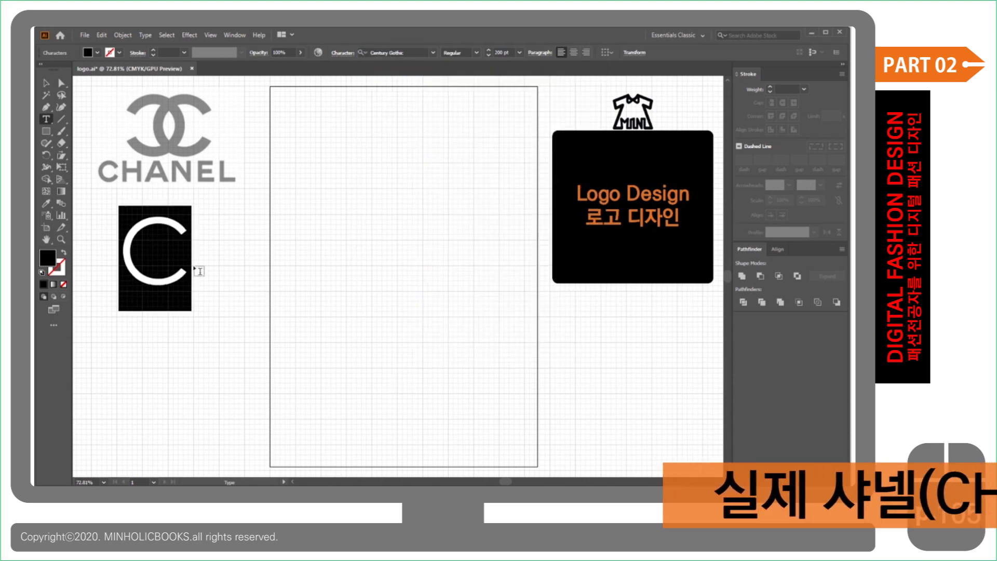
Move the C object onto the artboard near its top-left.
key(Escape)
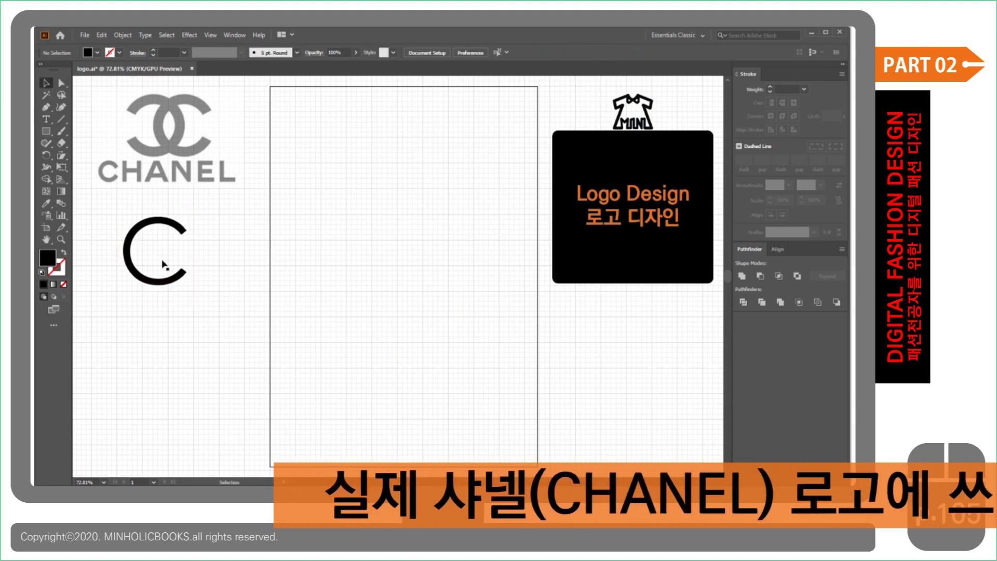
mouse_move(130, 246)
mouse_down()
mouse_move(361, 134)
mouse_move(314, 134)
mouse_up()
right_click(319, 121)
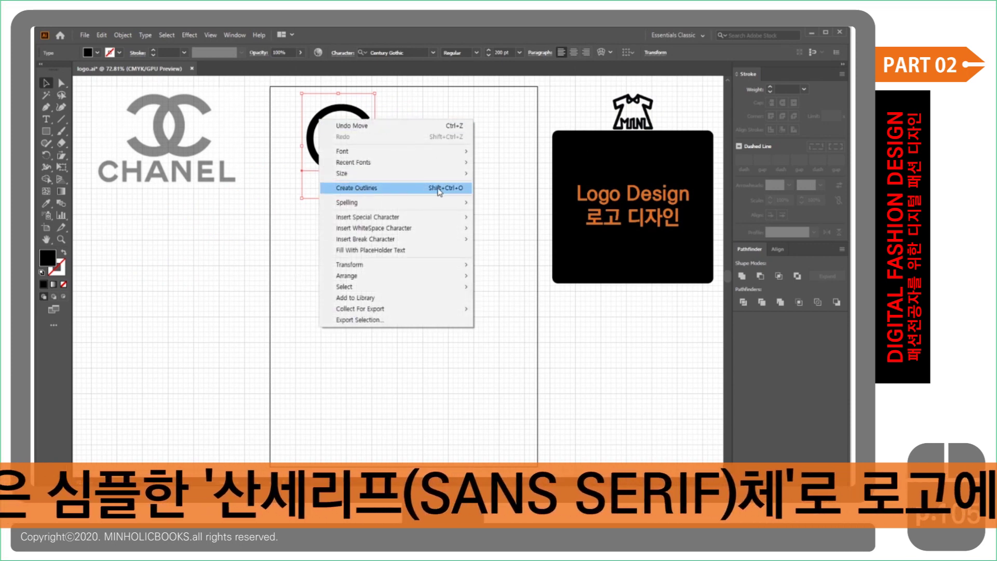
Convert the C to outlines and give it a 10 pt black stroke.
click(408, 190)
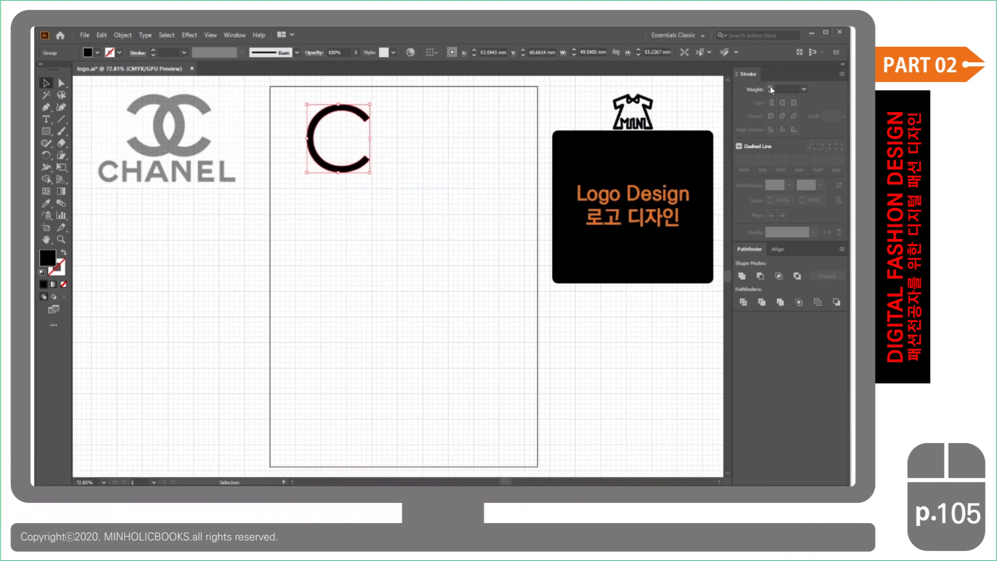
click(771, 87)
click(771, 88)
click(771, 87)
click(771, 87)
click(771, 87)
Move the outlined C right toward the artboard's top centre and reselect it.
click(292, 201)
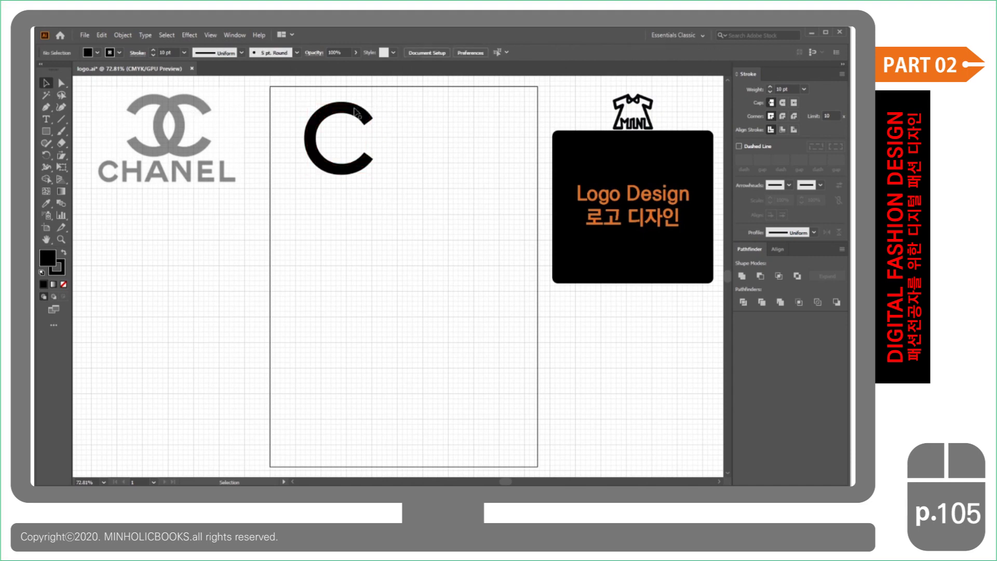
drag(363, 112, 460, 111)
click(479, 218)
click(434, 104)
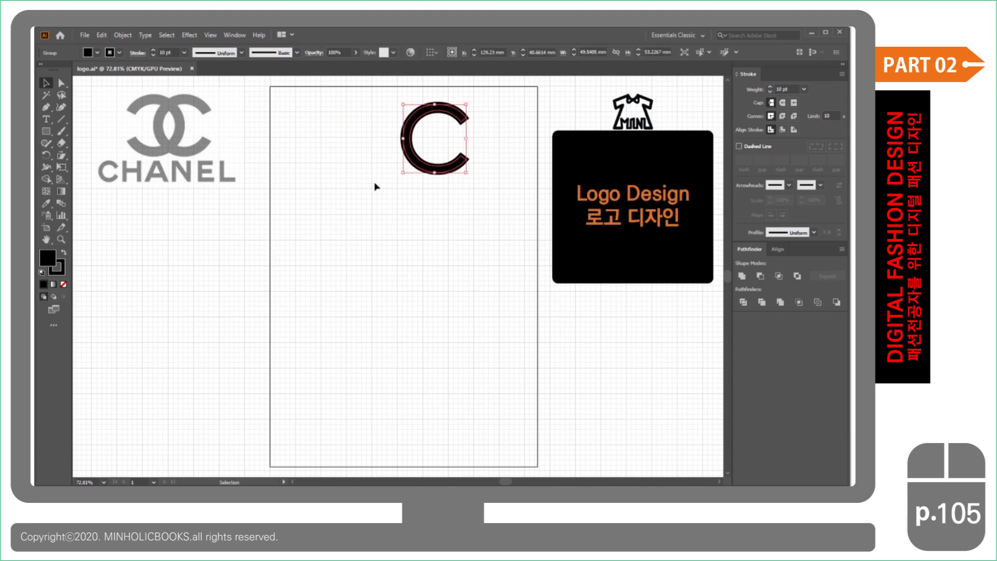
Reflect a copy of the C across the vertical axis to form the CC logo.
click(45, 154)
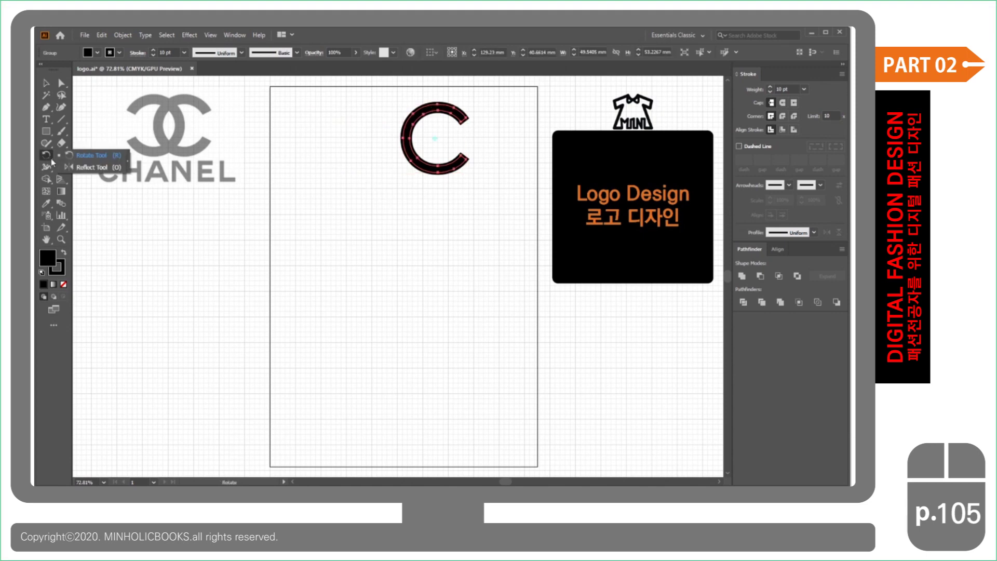
click(85, 167)
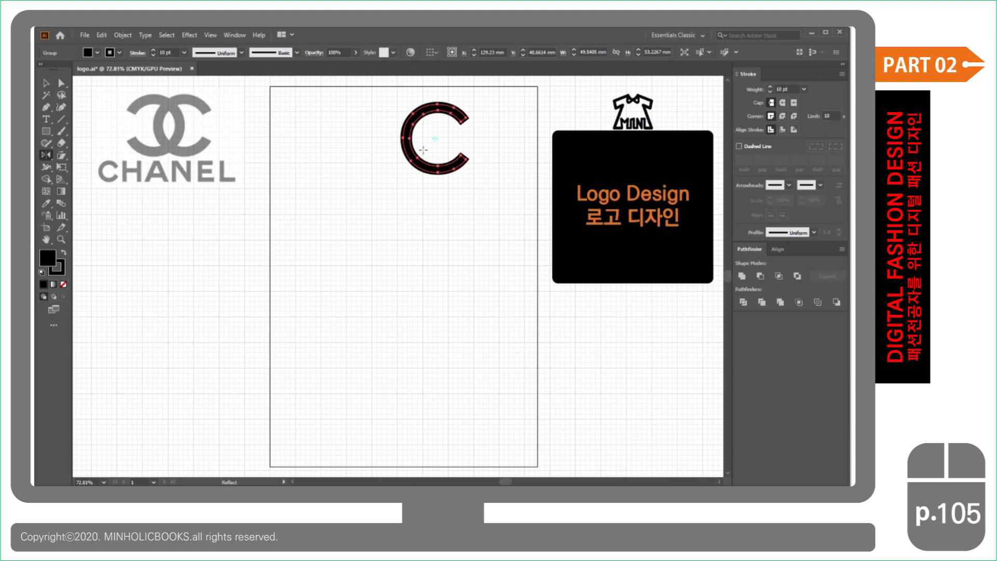
alt+click(422, 138)
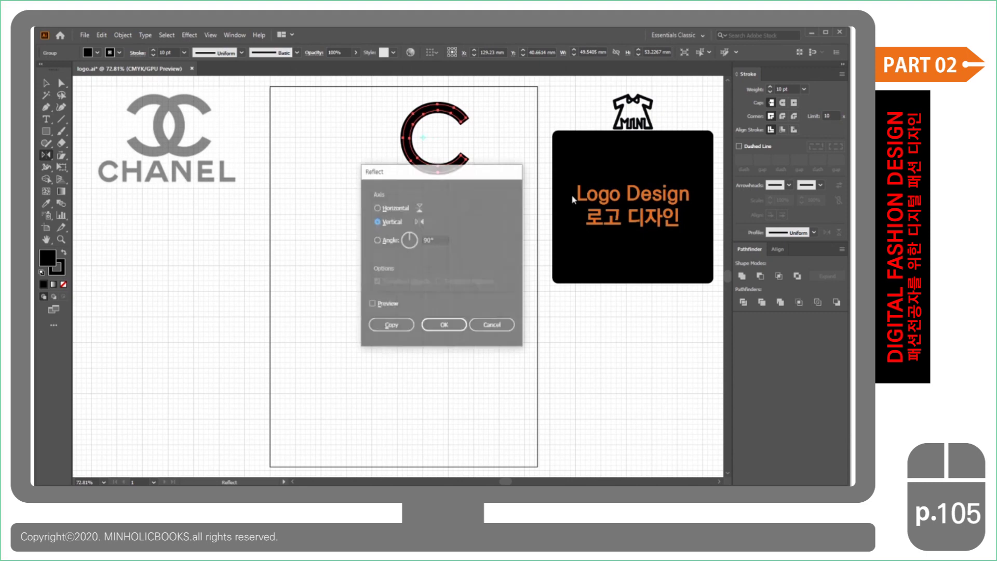
drag(453, 172, 455, 199)
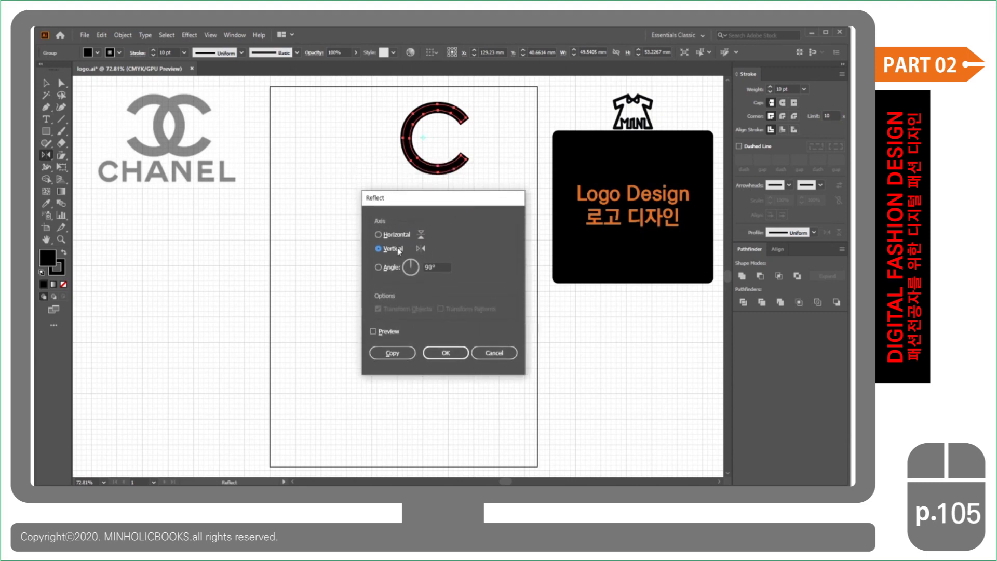
click(374, 332)
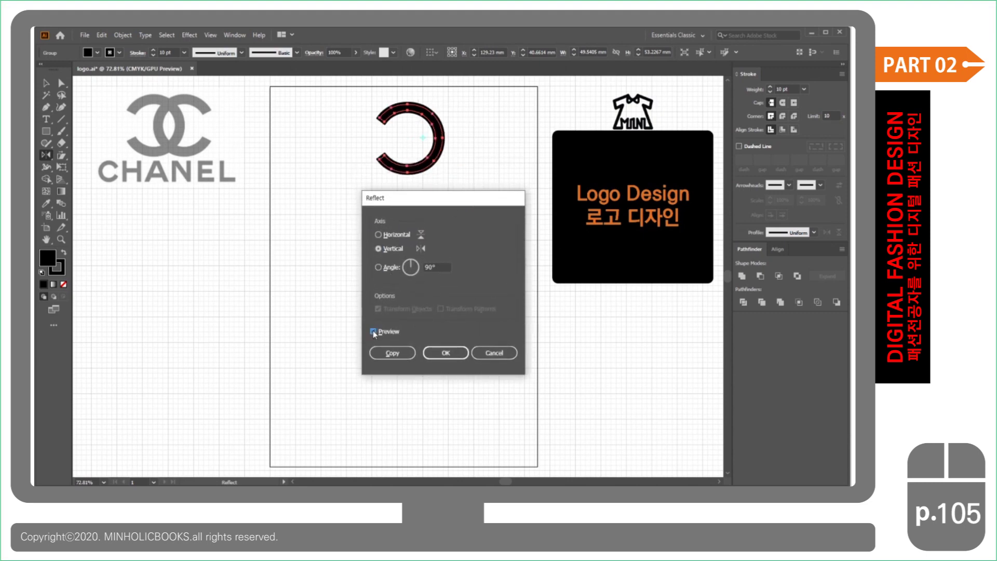
click(373, 332)
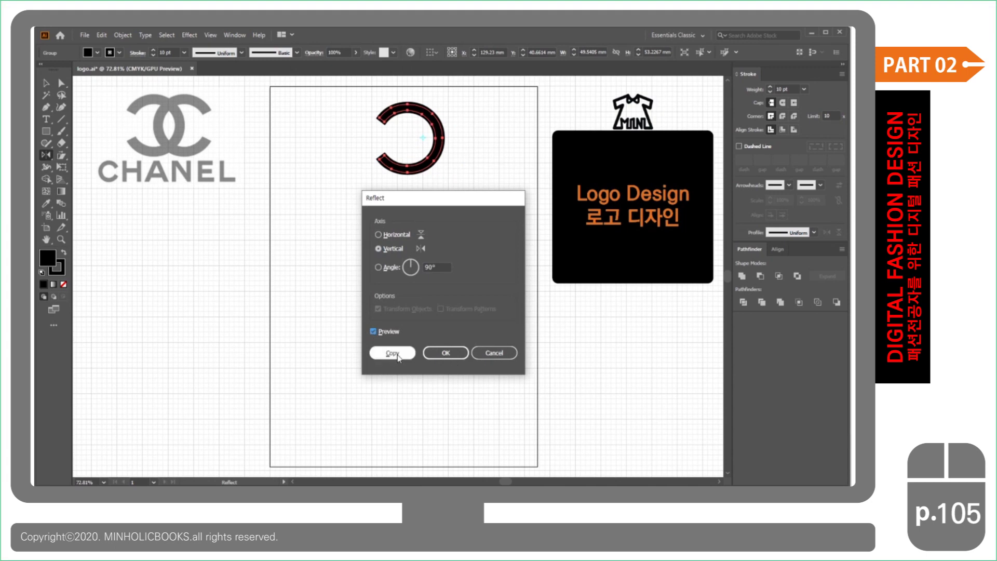
click(400, 357)
click(401, 357)
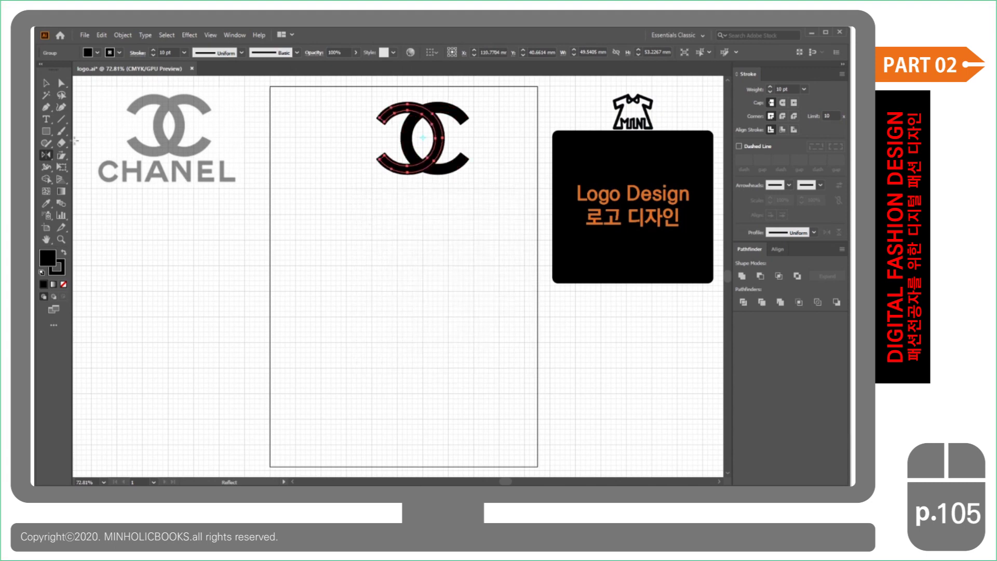
click(46, 83)
click(303, 125)
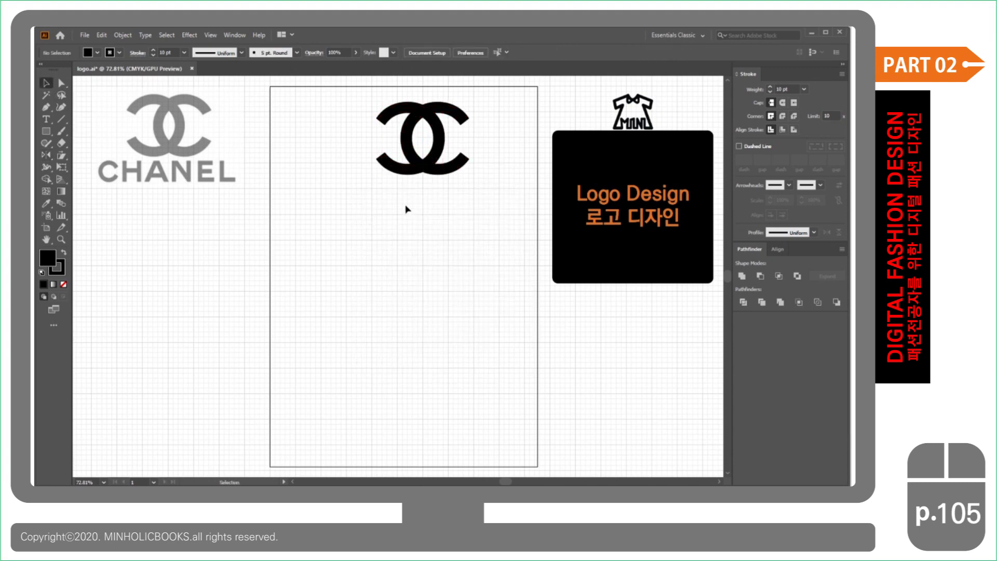
click(467, 113)
click(415, 239)
Type CHANEL on the artboard below the logo, setting the text at 80 pt.
click(46, 119)
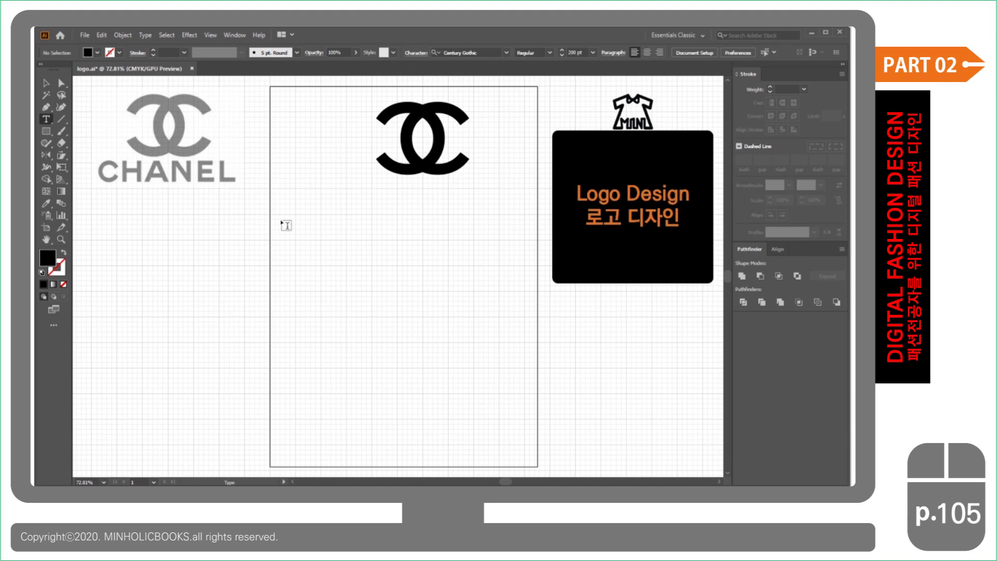
click(287, 226)
text(C)
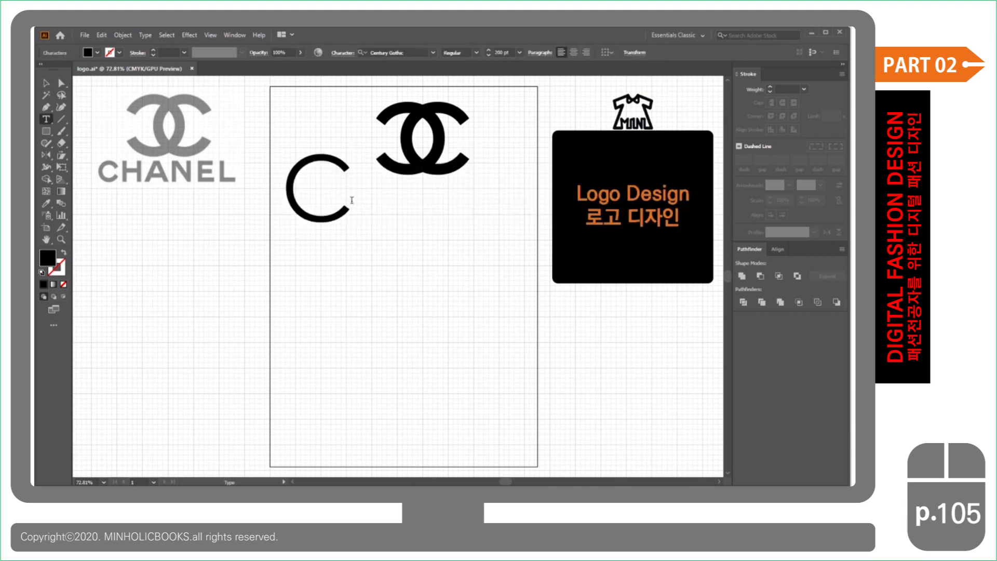
drag(352, 200, 287, 198)
click(510, 50)
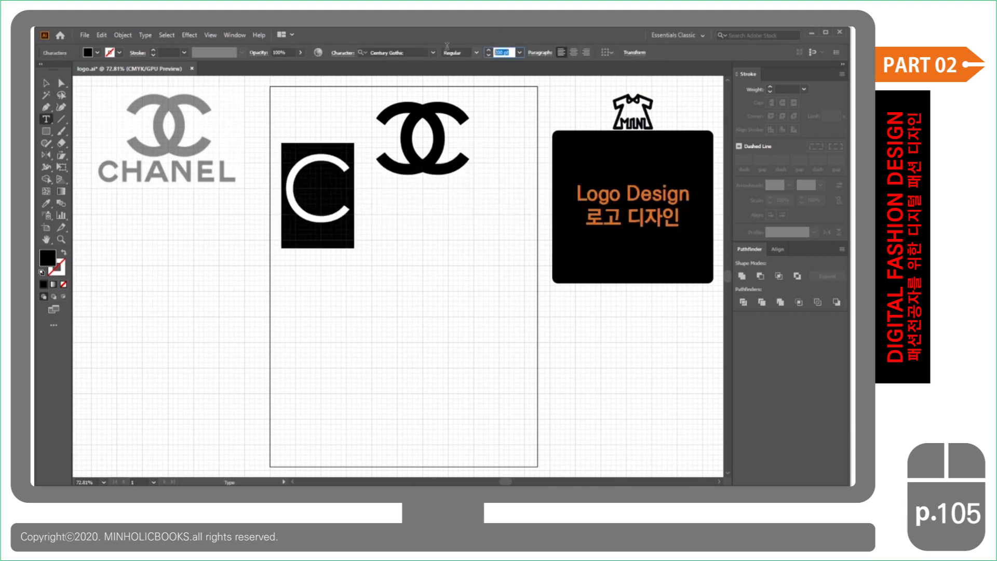
text(80)
key(Return)
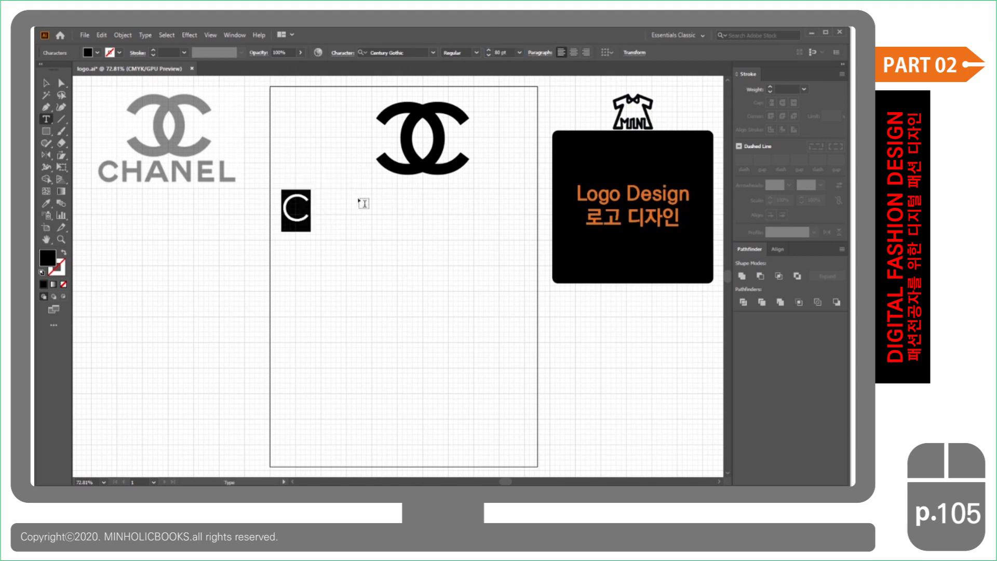
click(307, 208)
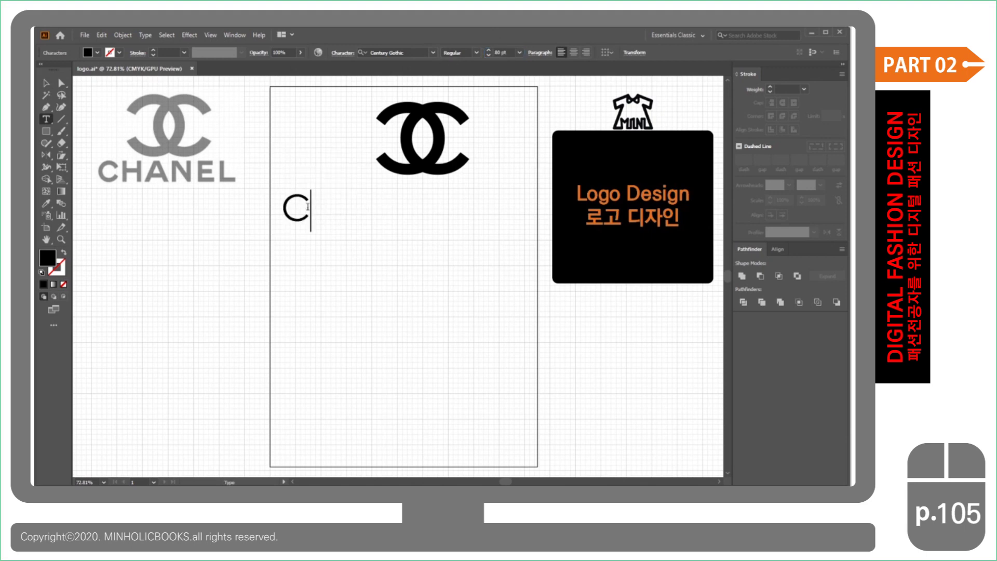
text(HANEL)
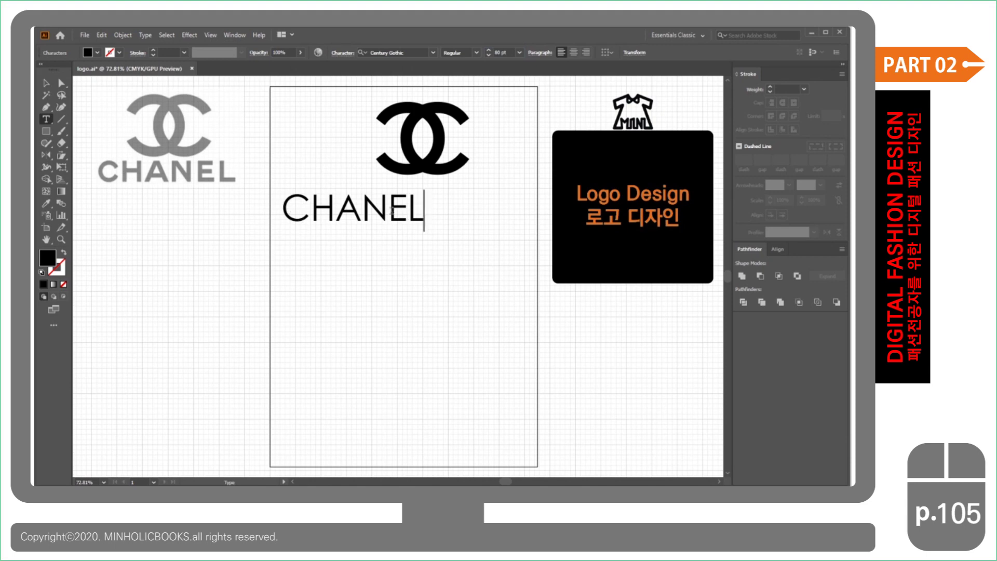
Give the whole CHANEL text a black 4 pt stroke.
drag(424, 210, 265, 214)
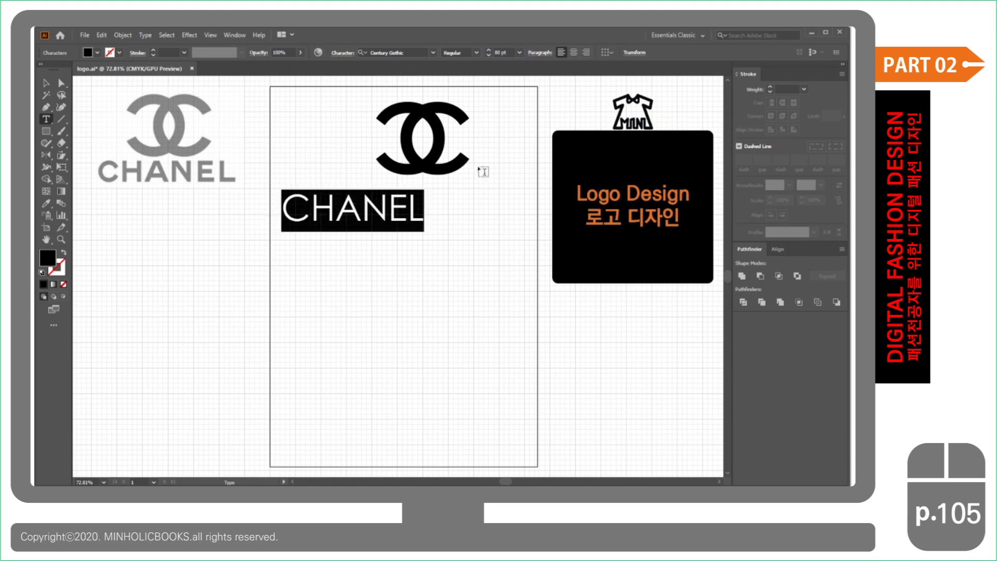
click(771, 88)
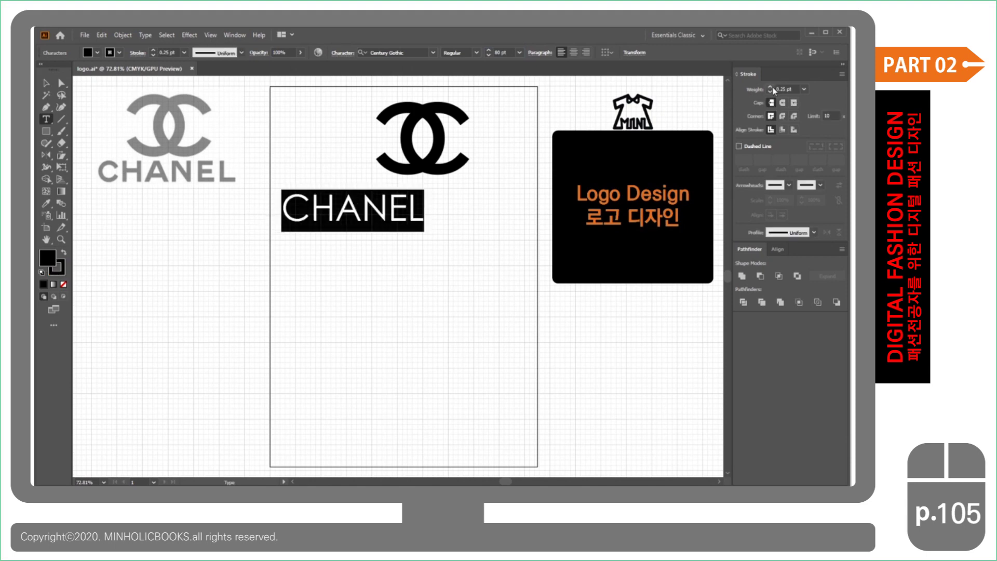
click(772, 90)
click(771, 88)
click(771, 88)
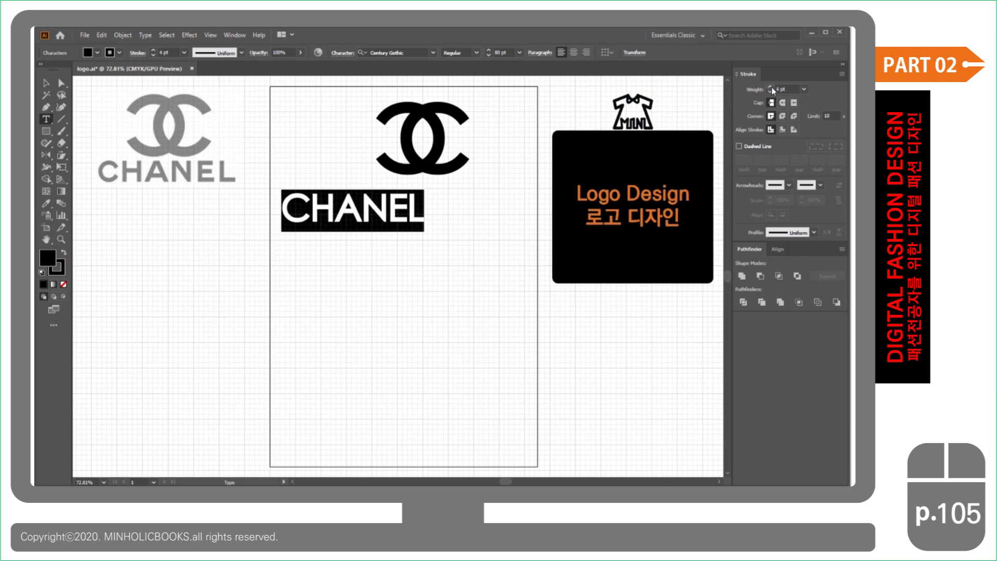
click(46, 83)
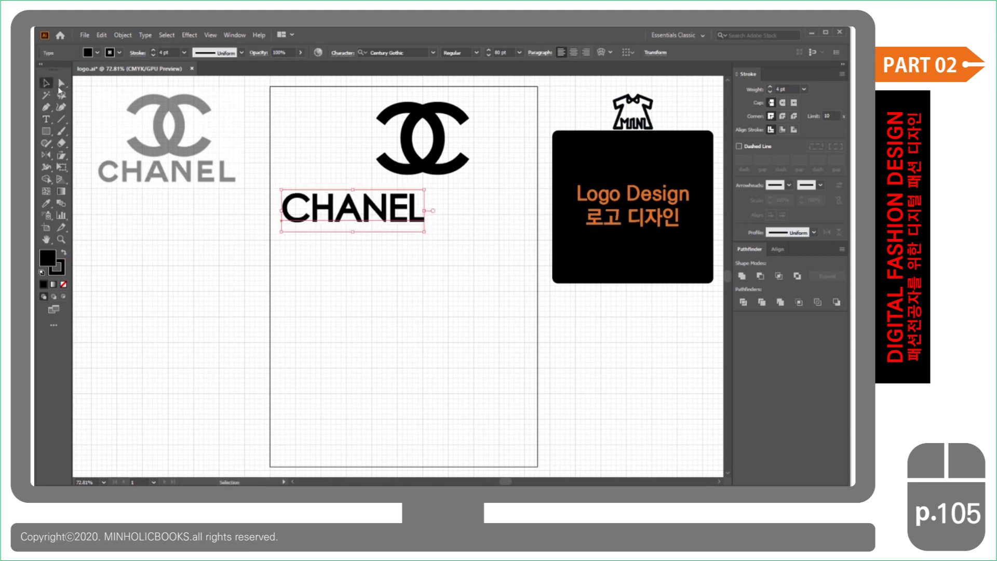
Center CHANEL beneath the CC logo, convert it to outlines and nudge it into place.
drag(335, 215, 388, 204)
drag(411, 199, 414, 199)
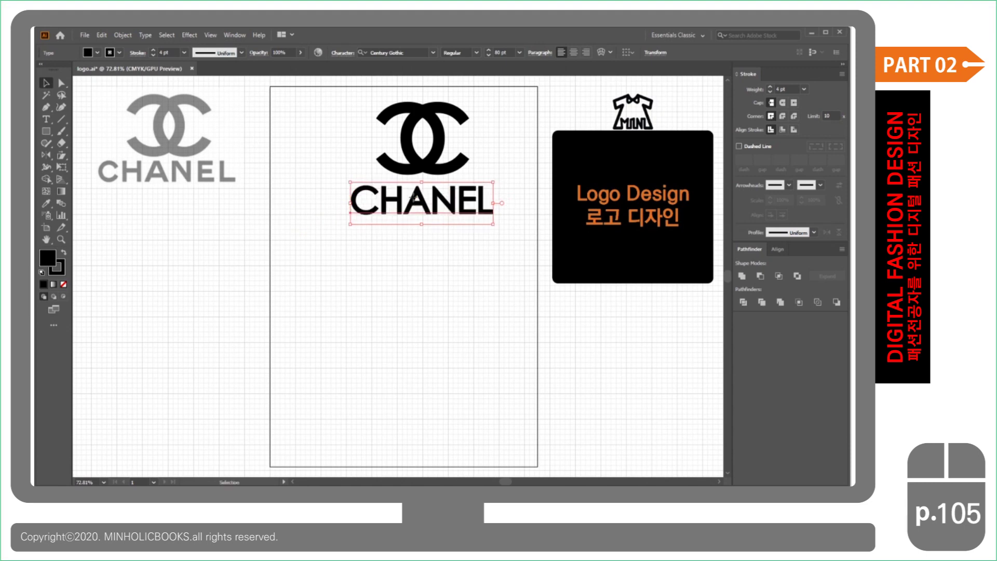
drag(413, 198, 414, 198)
right_click(420, 195)
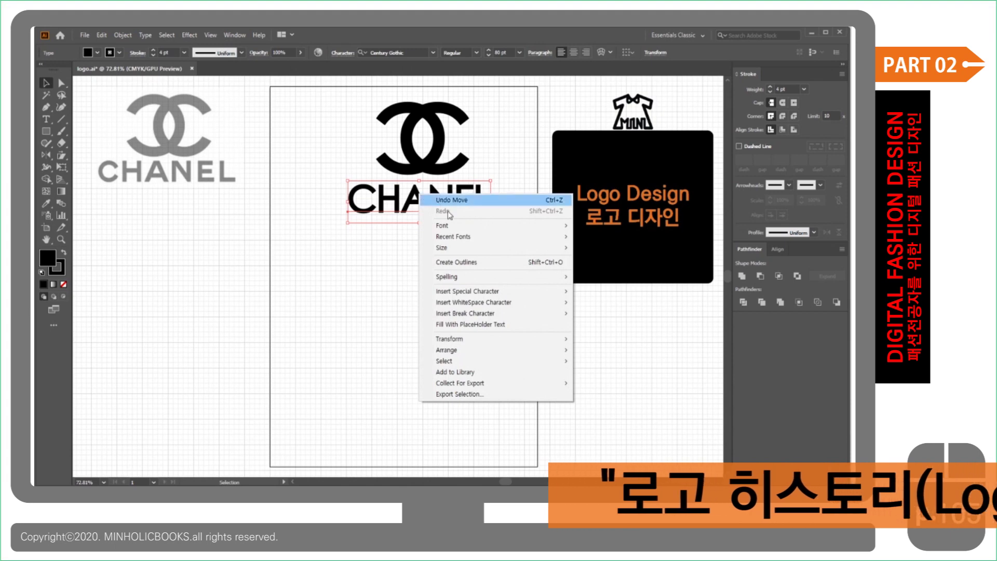
click(454, 261)
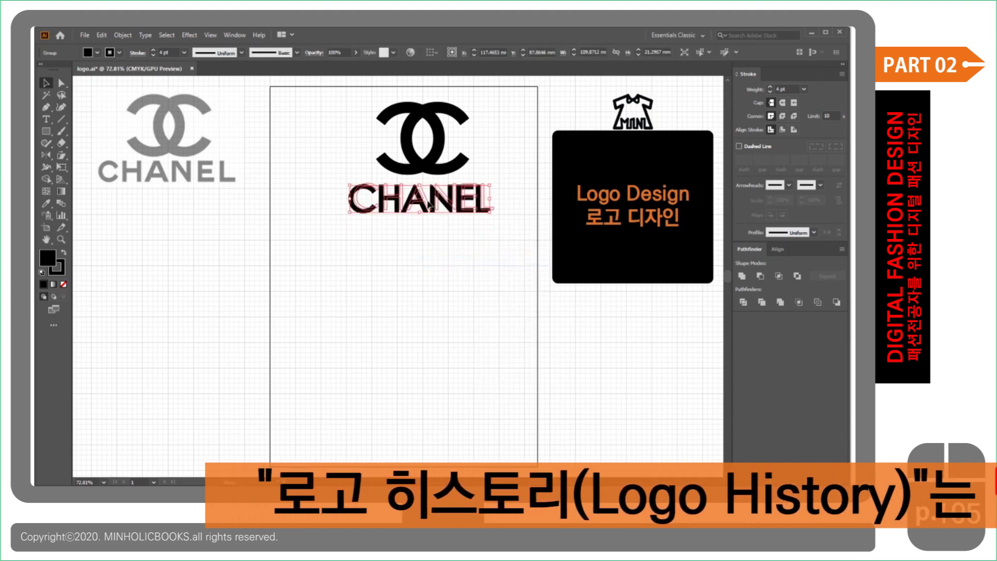
drag(429, 204, 428, 200)
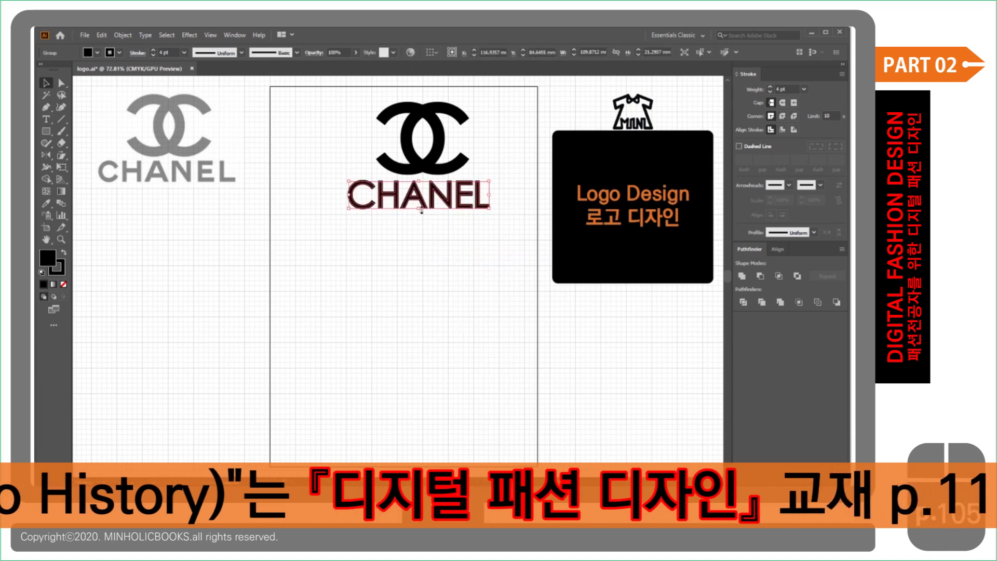
click(419, 234)
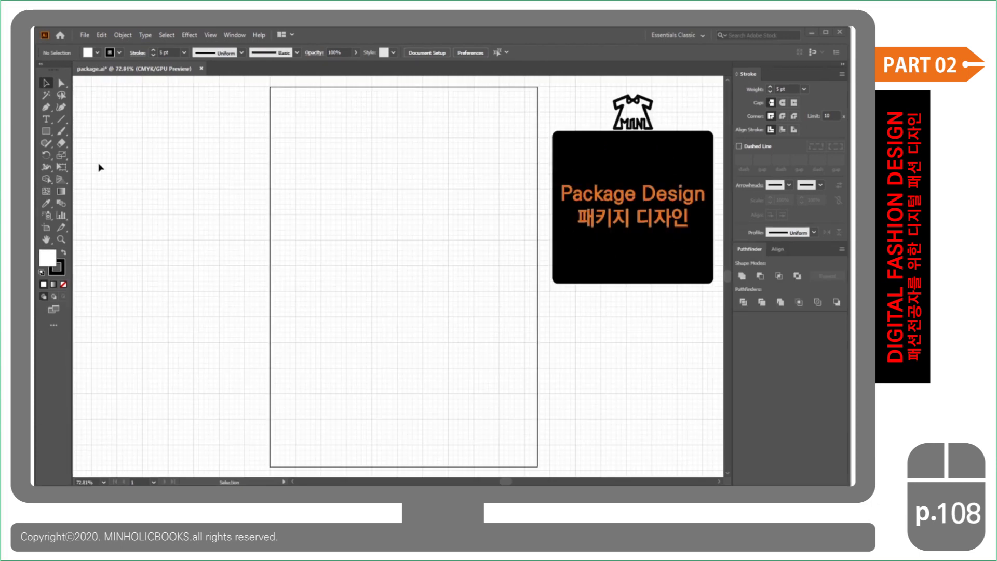
Select the Rectangle tool in the package.ai document.
click(48, 134)
Draw the main package rectangle with white fill and a 5 pt black outline.
drag(346, 190, 506, 294)
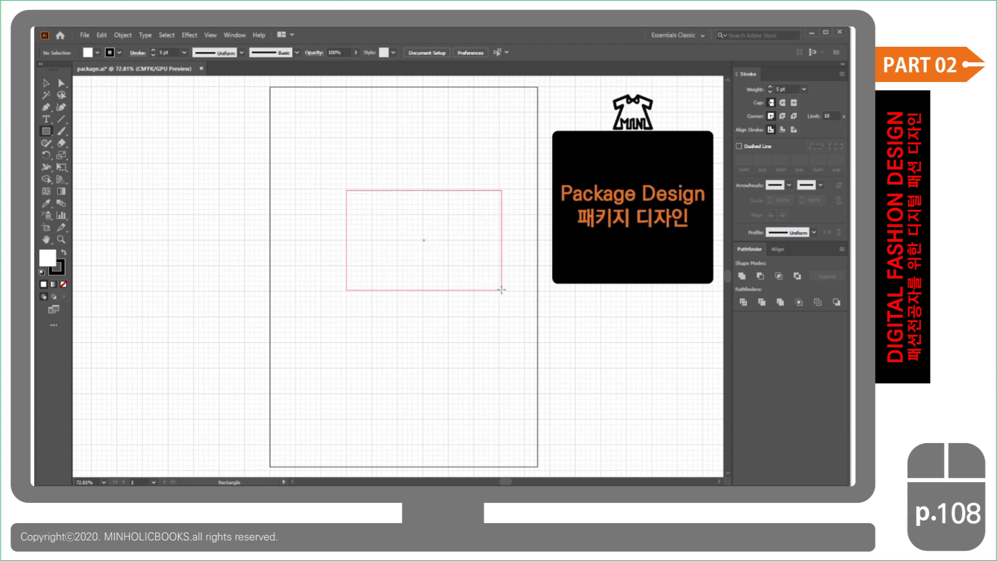
drag(506, 294, 498, 289)
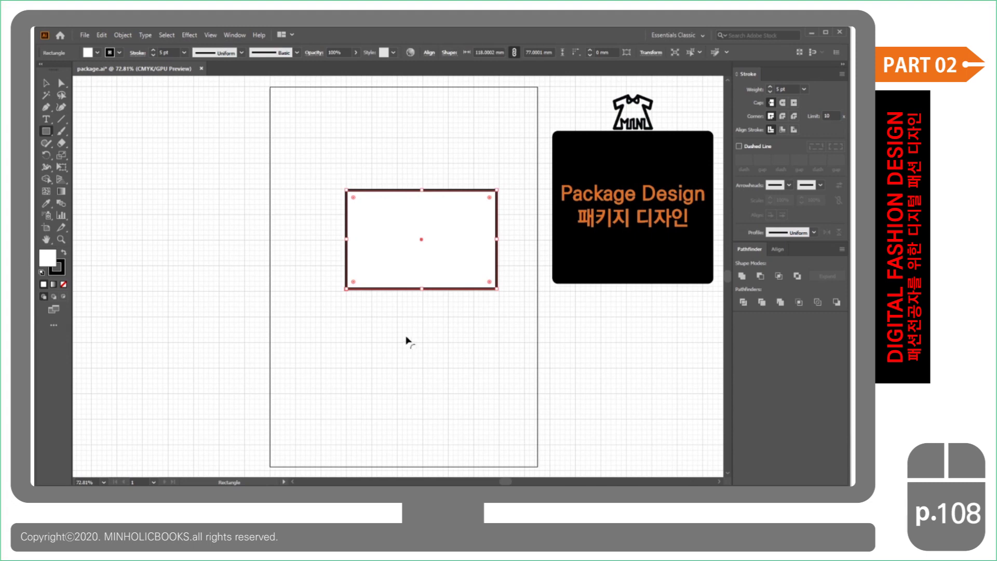
click(54, 77)
click(353, 129)
Copy the rectangle to its left, narrow the copy to 21 mm, and set a spare aside.
click(387, 253)
drag(457, 223, 307, 223)
click(436, 348)
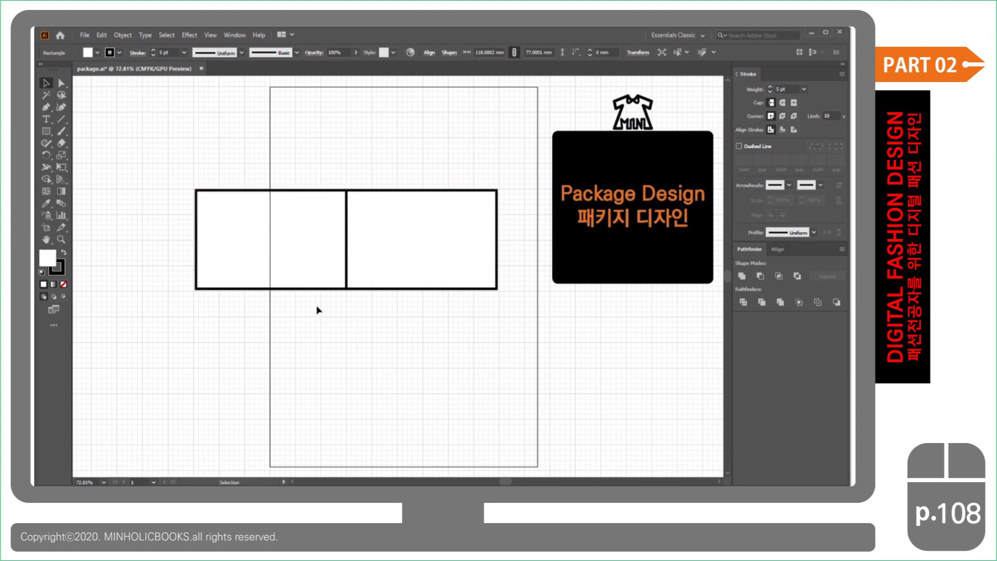
click(215, 228)
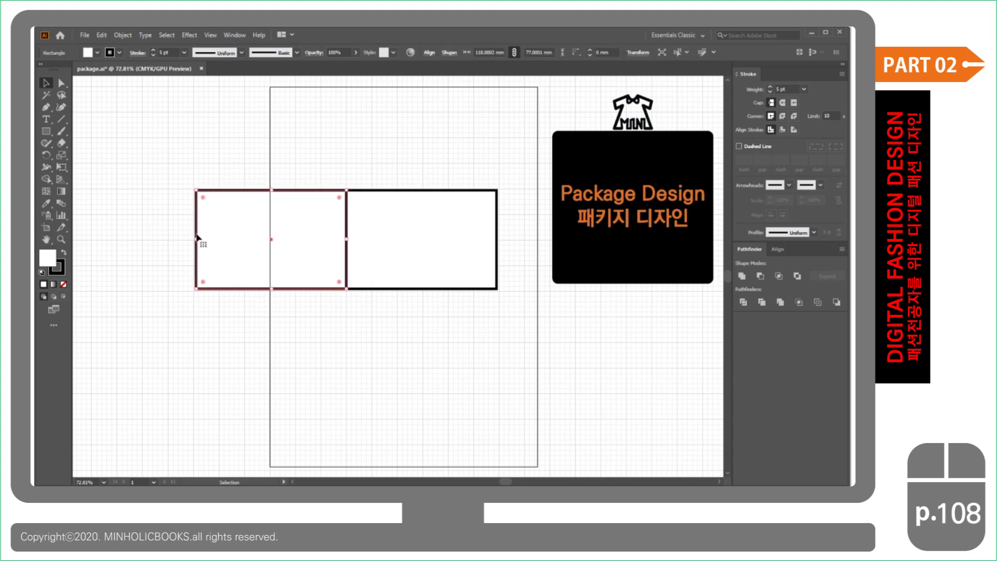
drag(196, 239, 319, 248)
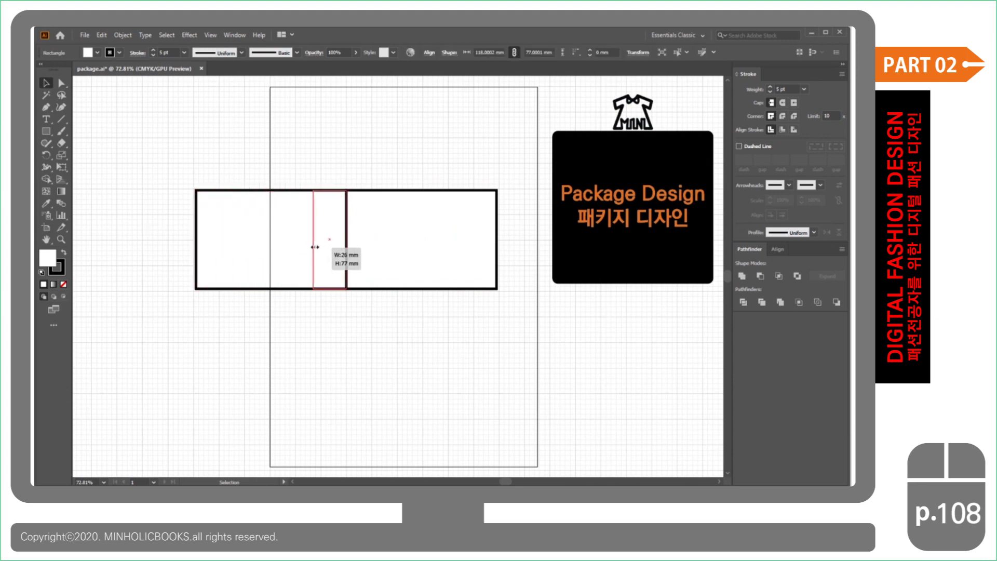
drag(319, 248, 320, 249)
click(283, 156)
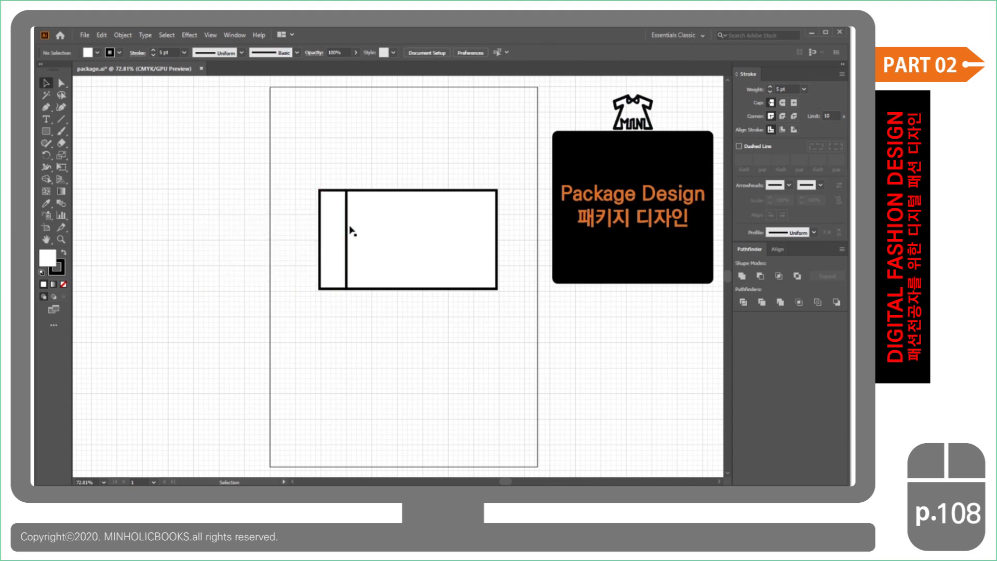
drag(332, 230, 231, 216)
Select the narrow panel attached beside the front face.
click(207, 216)
click(331, 236)
click(232, 229)
click(304, 192)
click(333, 219)
Drag the narrow panel's left edge points down to slant it into a side face.
click(61, 83)
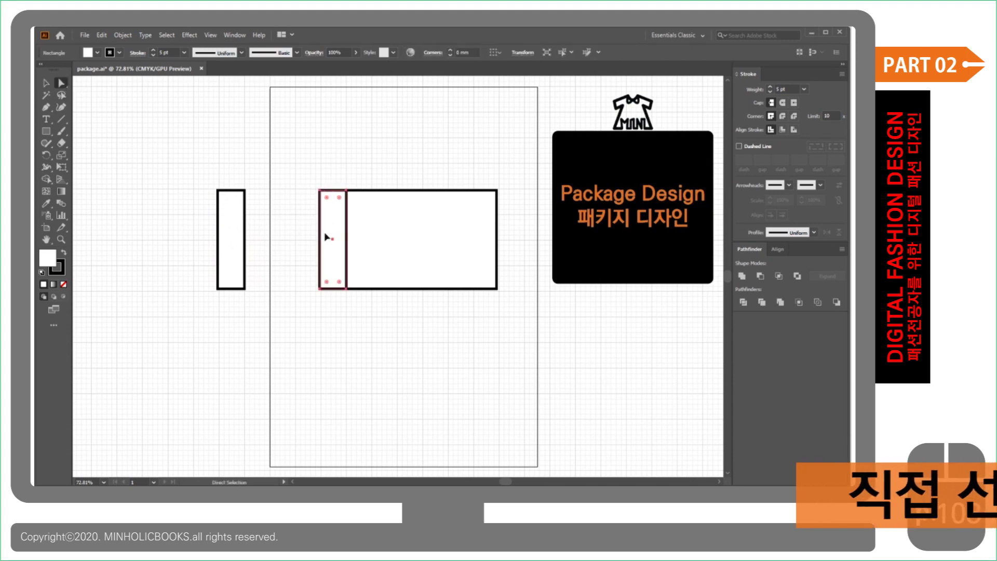
click(283, 239)
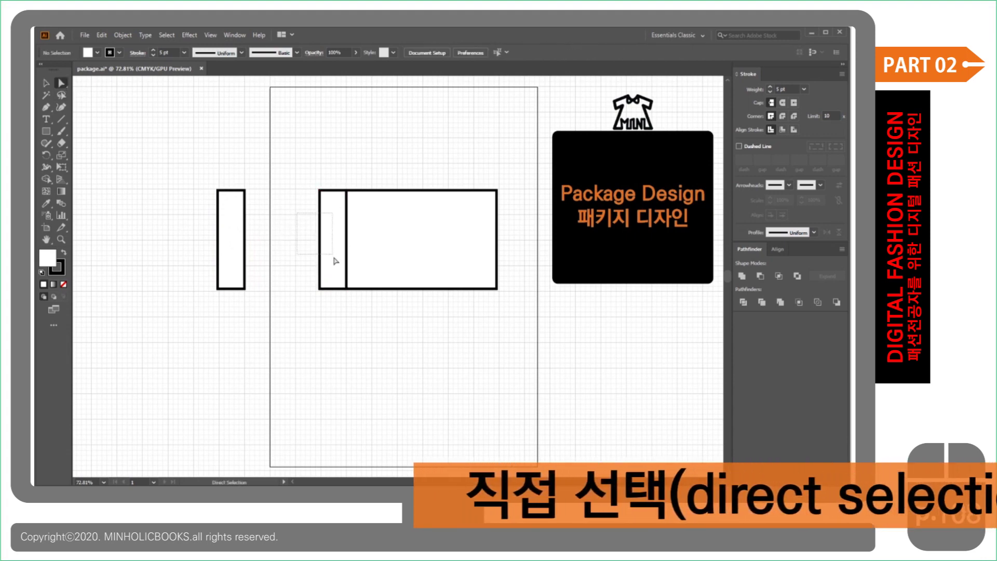
click(320, 264)
drag(322, 270, 322, 292)
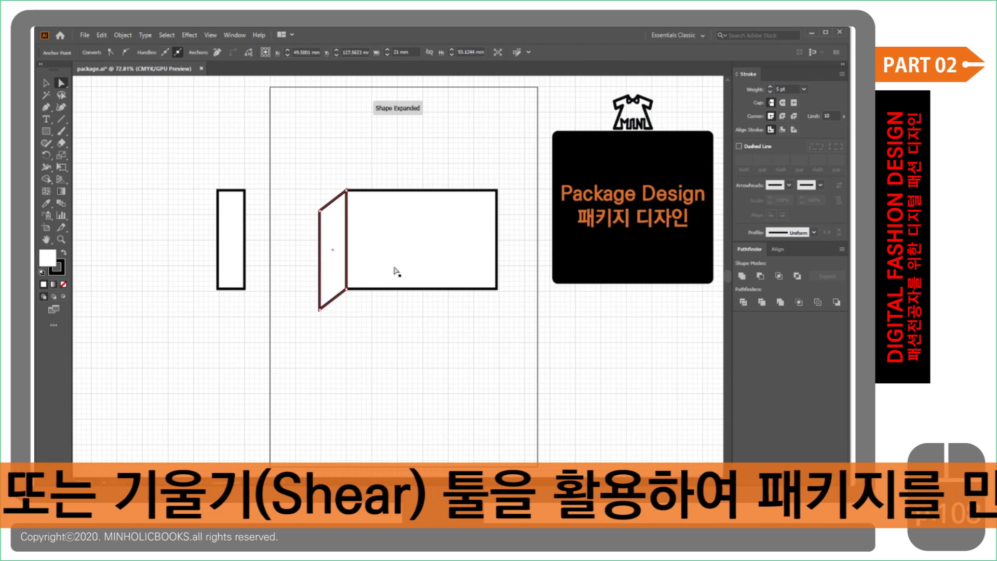
click(358, 328)
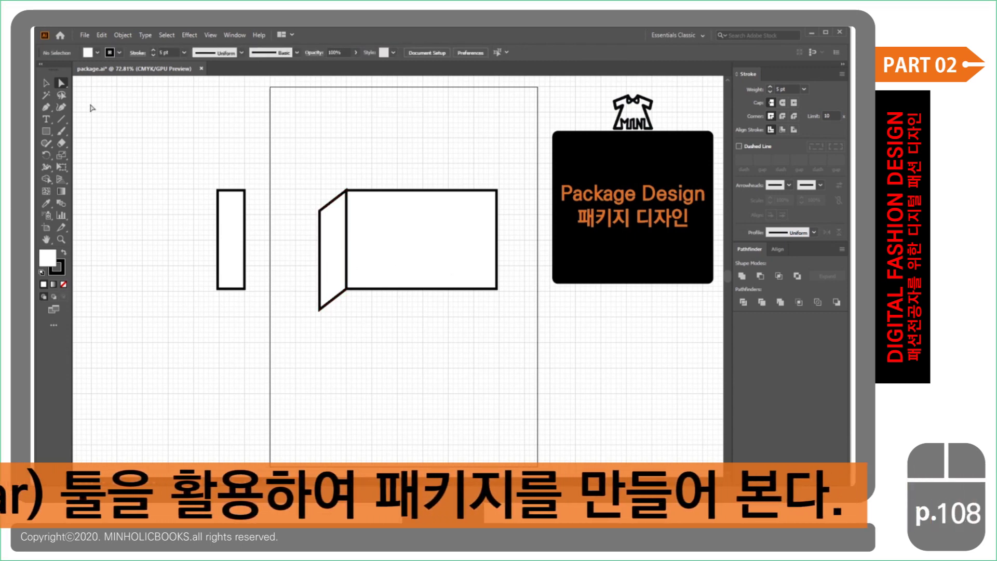
click(45, 82)
click(239, 242)
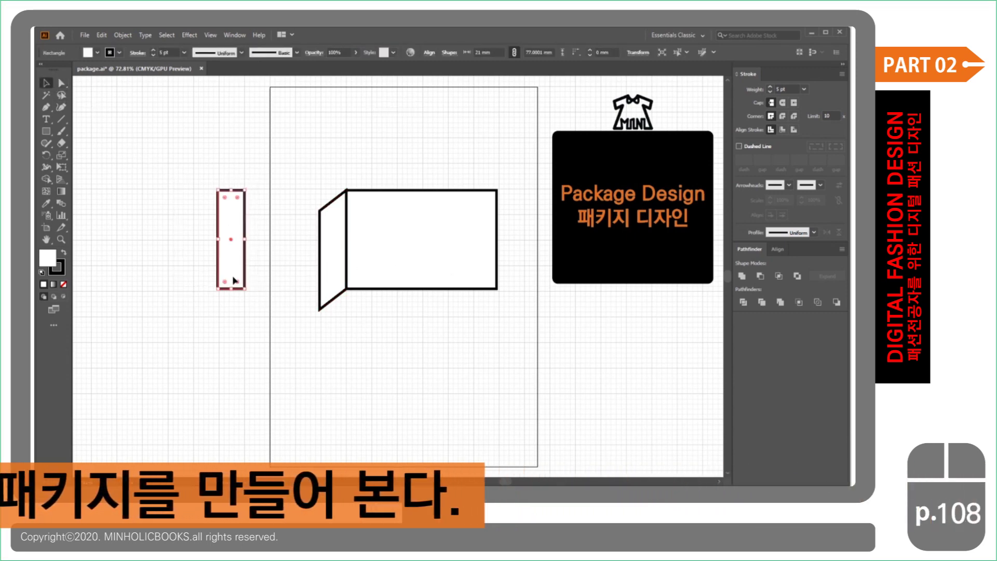
Shear the spare 21 mm panel with the Shear tool and attach it to the front rectangle's right edge.
click(66, 154)
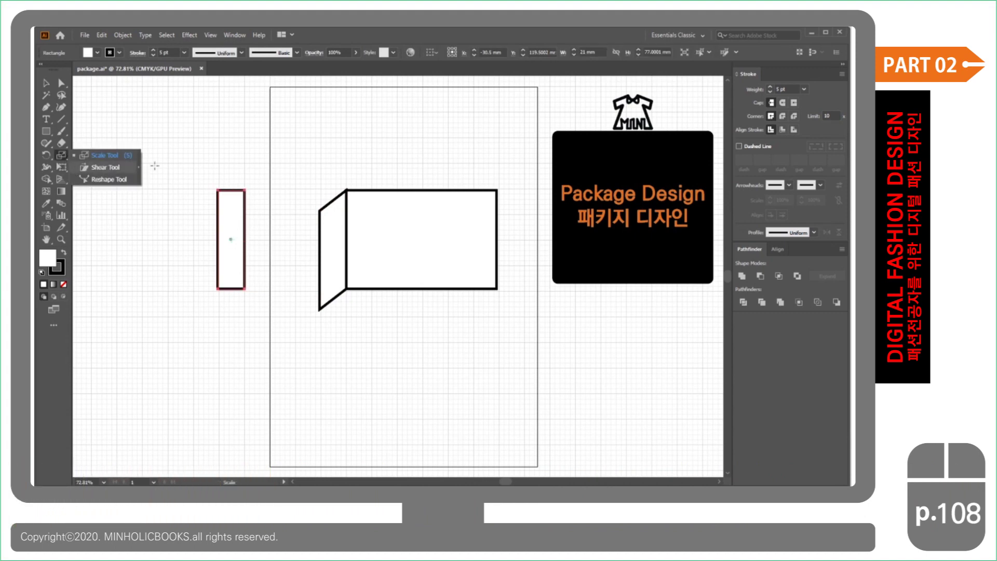
click(124, 170)
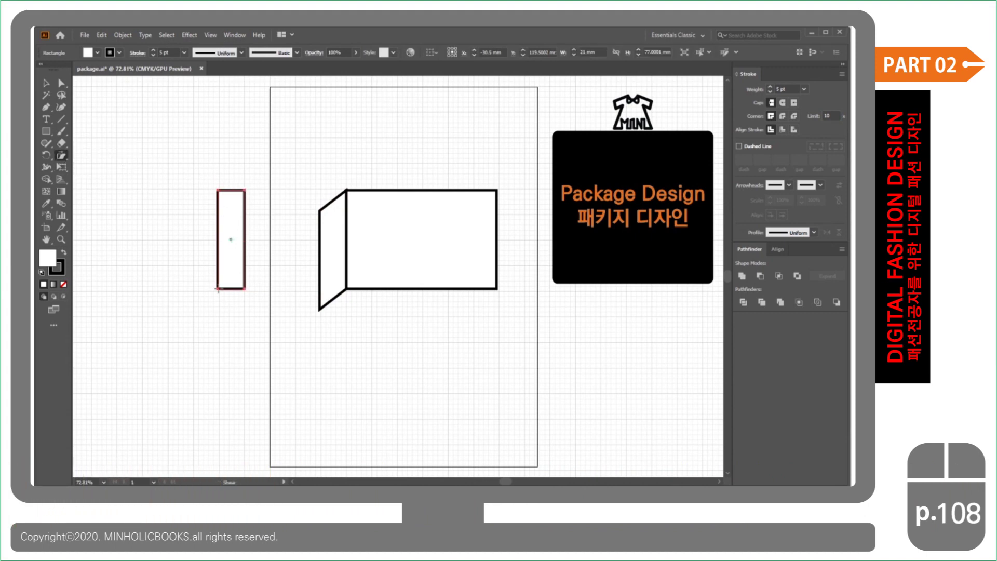
drag(217, 289, 218, 306)
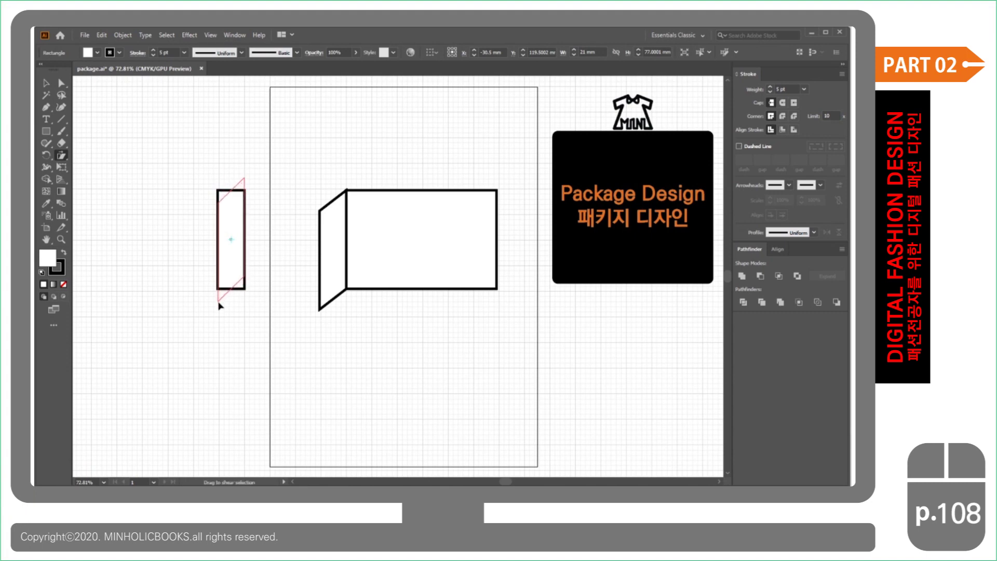
click(46, 84)
click(130, 202)
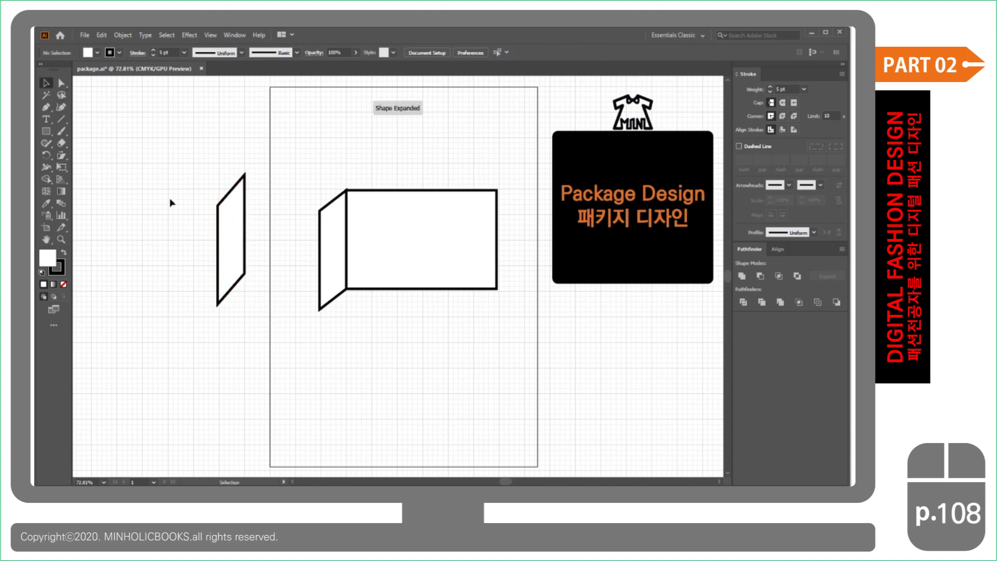
mouse_move(178, 165)
mouse_down()
mouse_move(256, 253)
mouse_move(479, 237)
mouse_up()
click(457, 369)
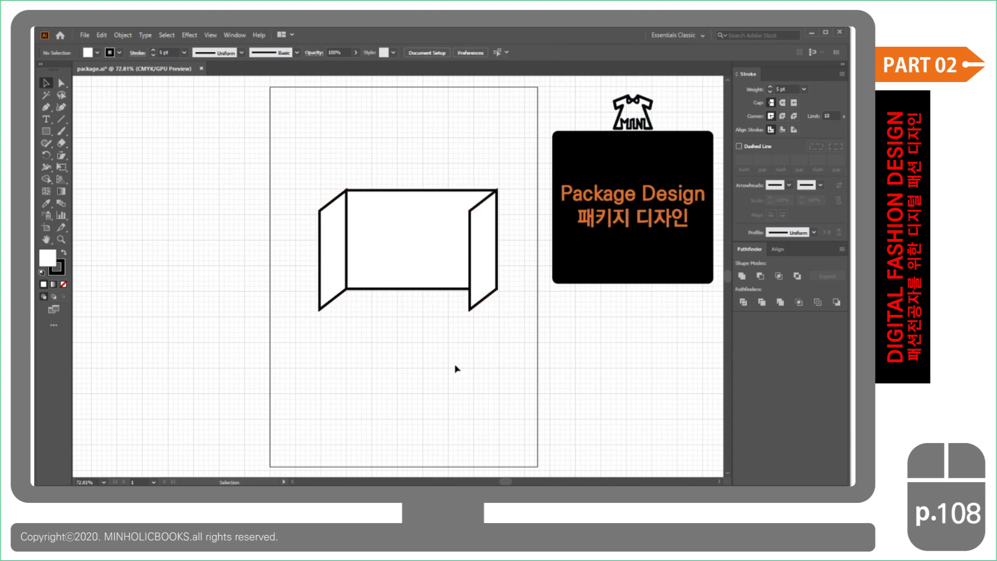
Copy the front rectangle down and left, then bring the copy to the front.
click(421, 227)
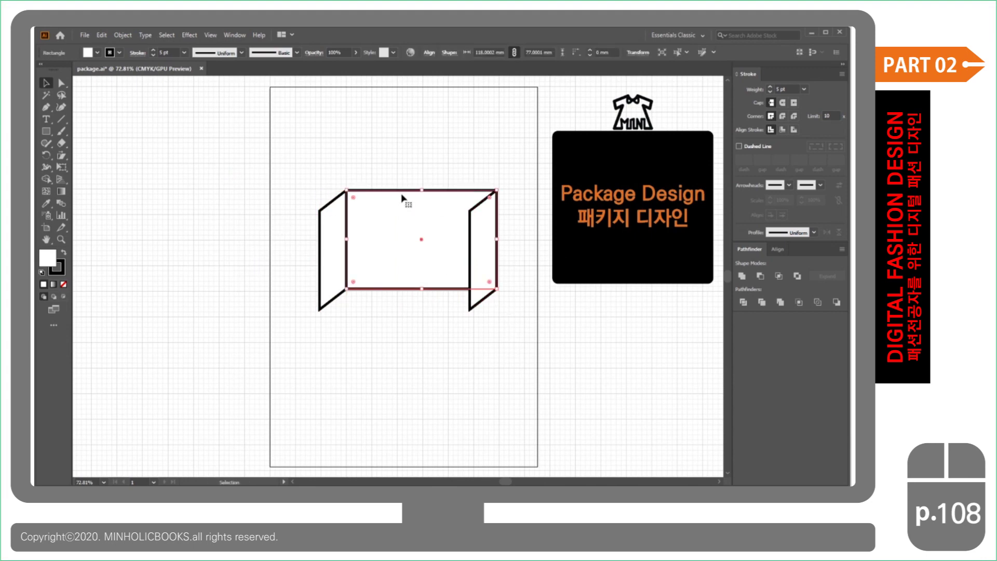
drag(430, 208, 407, 229)
click(397, 372)
click(401, 239)
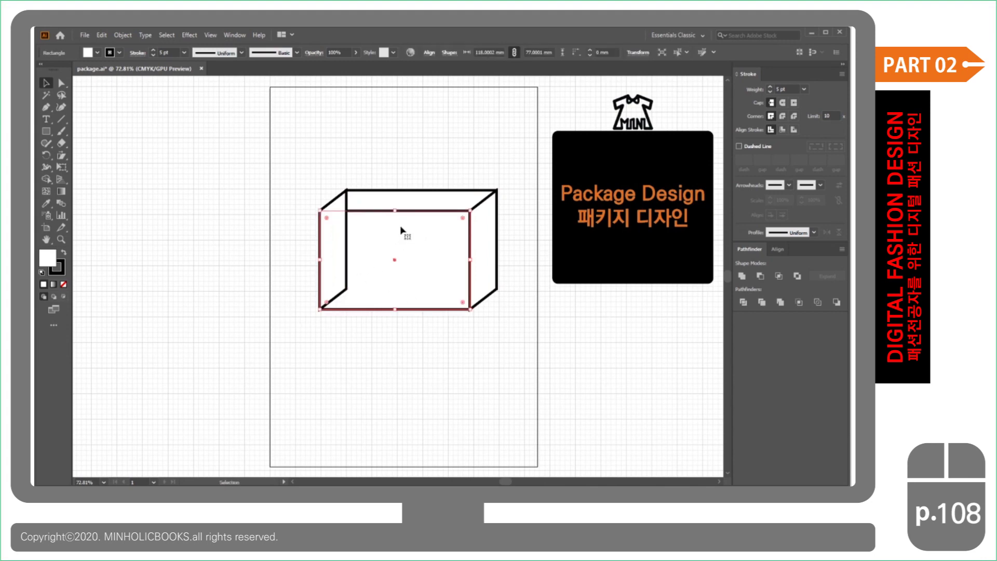
right_click(382, 234)
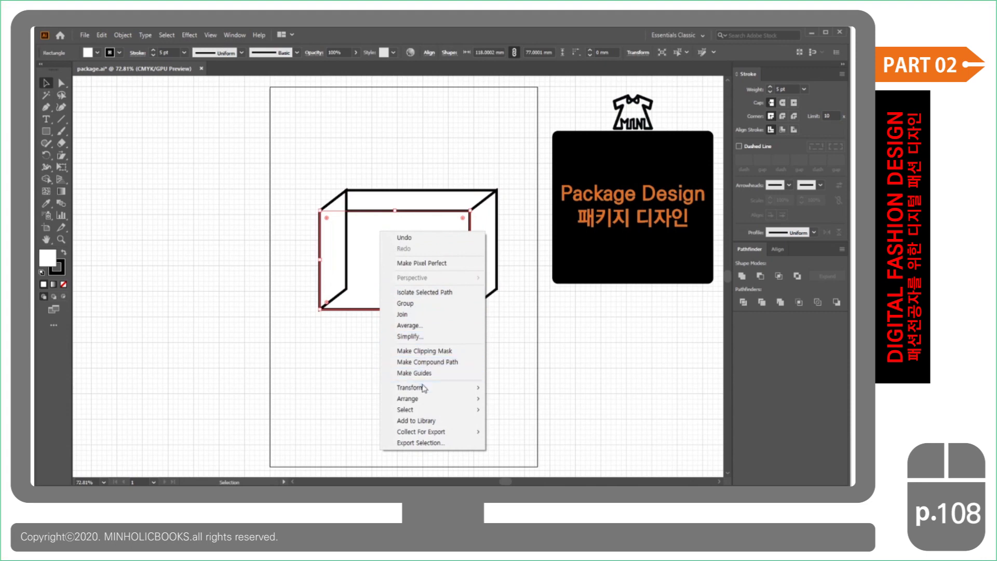
mouse_move(430, 398)
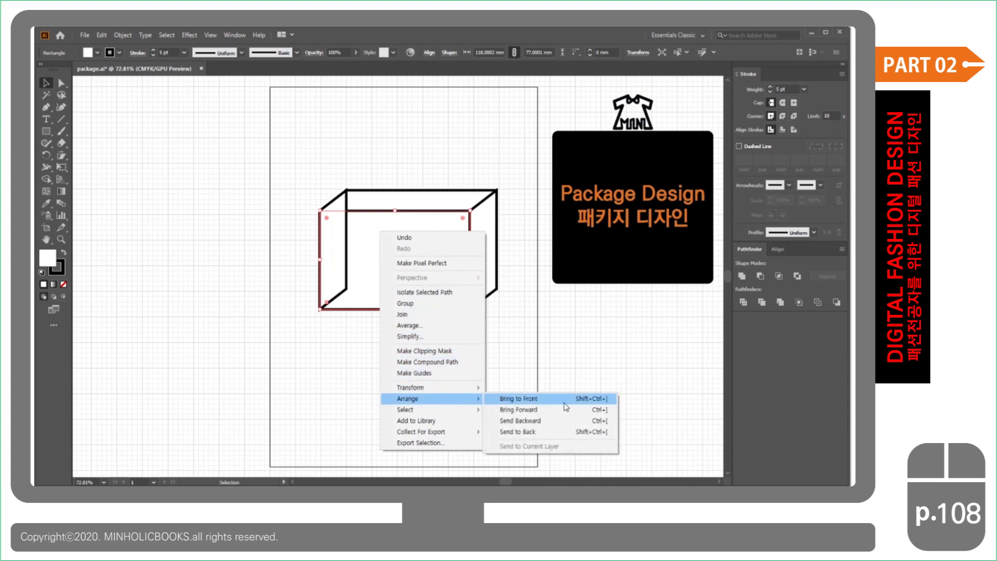
click(566, 404)
click(411, 355)
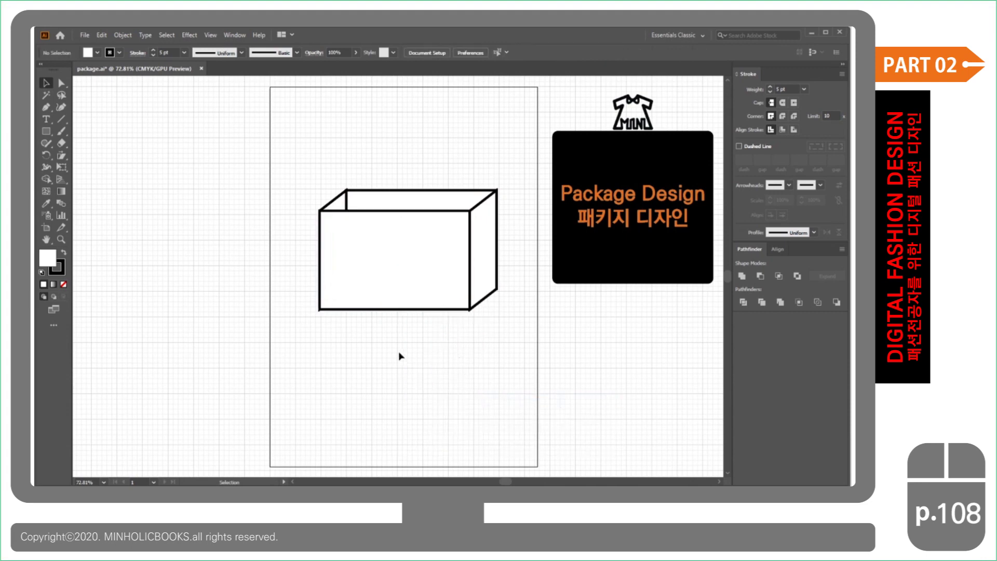
Check the finished box by selecting the whole outline and its back rectangle.
drag(285, 161, 534, 379)
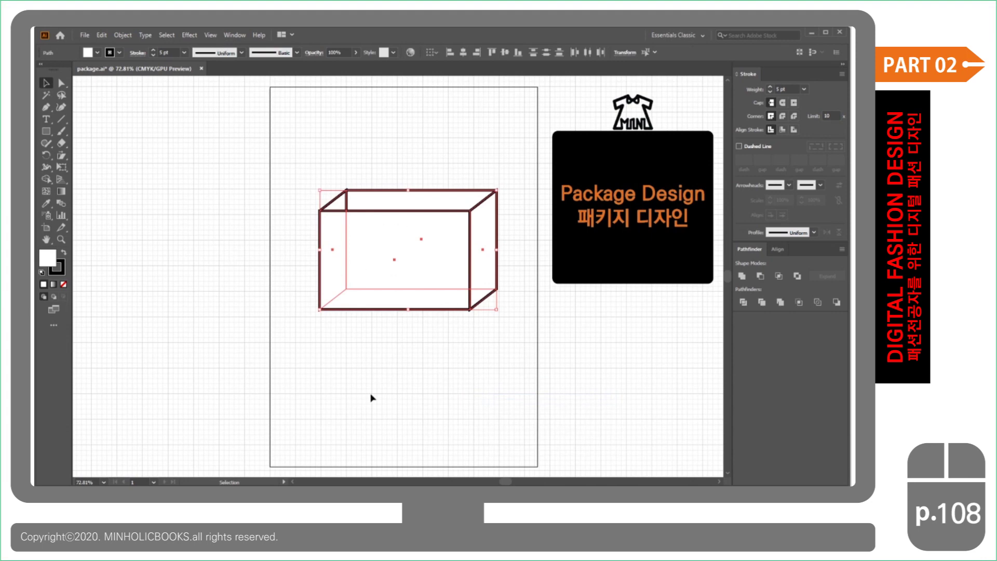
click(511, 370)
click(441, 204)
click(517, 387)
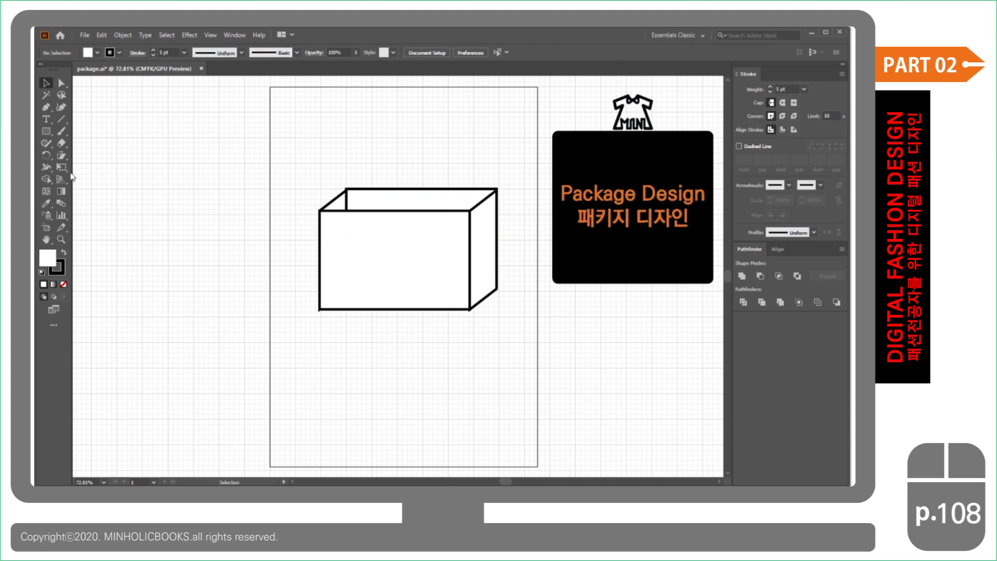
click(46, 132)
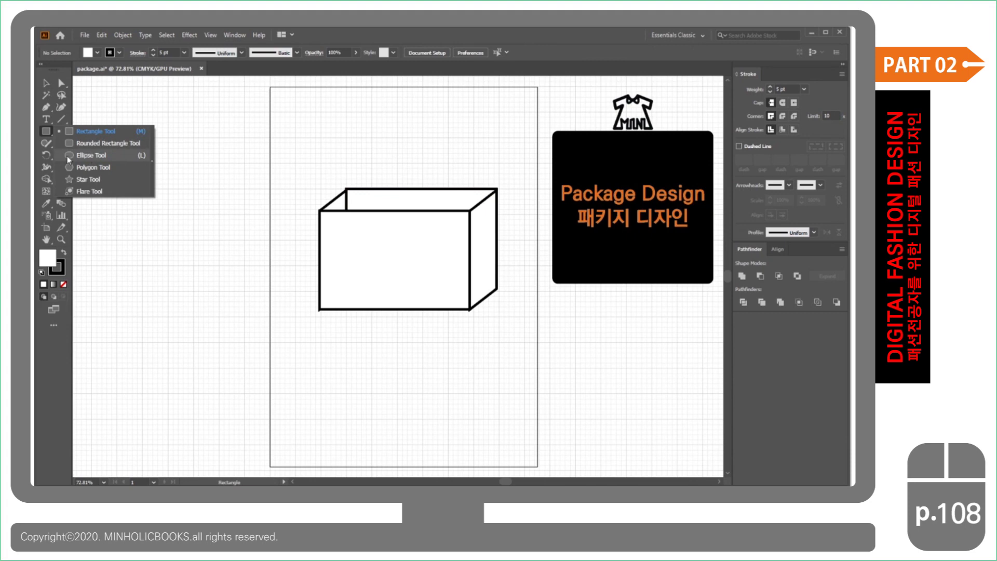
Draw an 8 mm circle on the bag's top edge with the Ellipse tool.
click(102, 157)
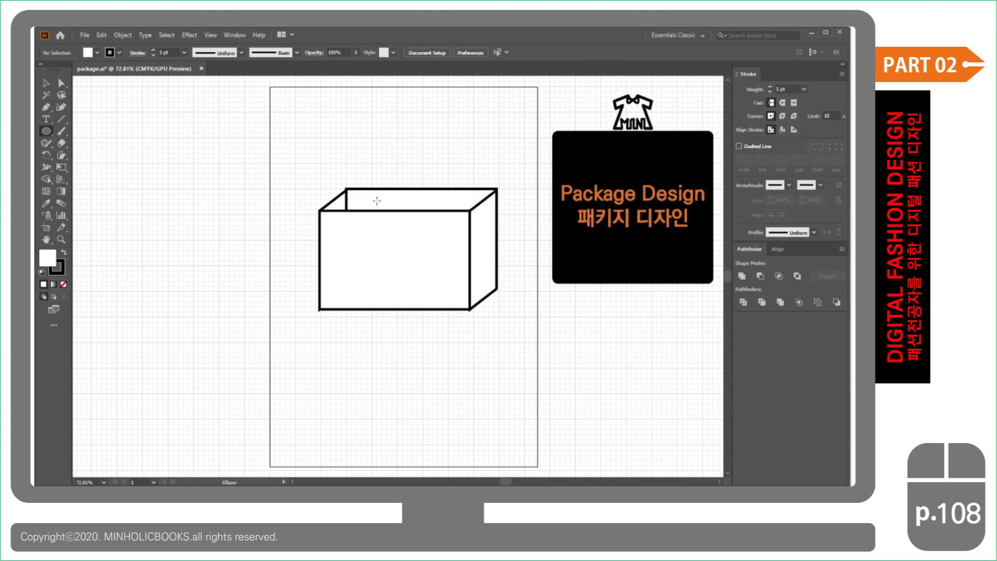
drag(371, 195, 383, 207)
key(v)
click(354, 202)
Copy the circle straight across to the right to make a second ring.
click(381, 201)
drag(382, 200, 460, 200)
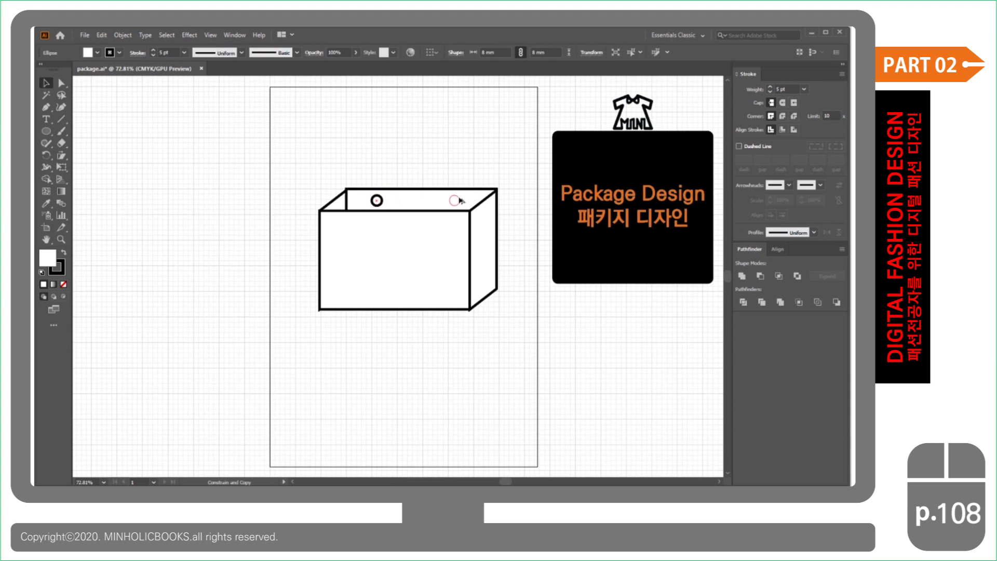
click(423, 372)
click(376, 202)
click(454, 200)
click(368, 363)
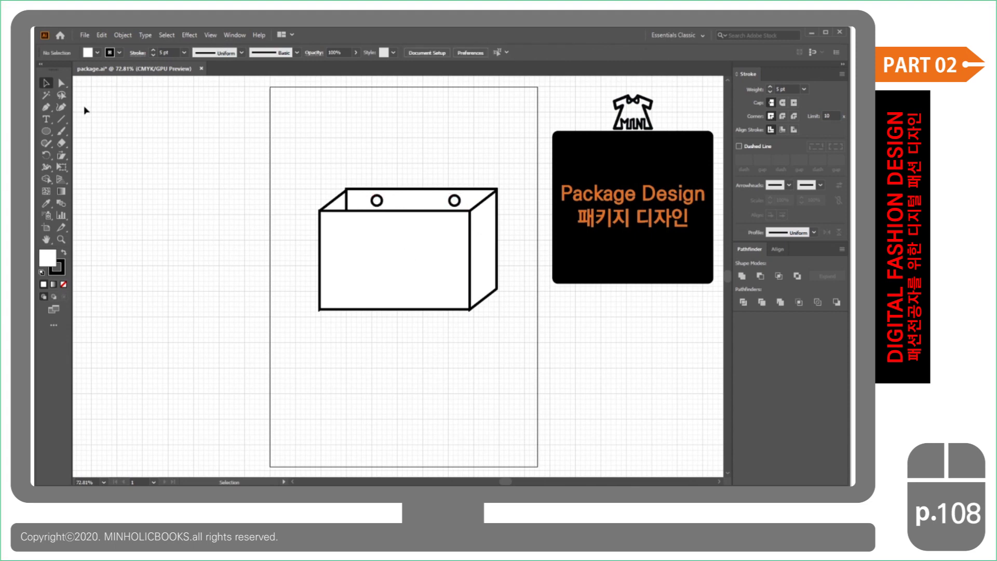
click(46, 107)
With fill set to None, draw a curved Pen path from the left ring to the right ring.
click(64, 285)
click(377, 200)
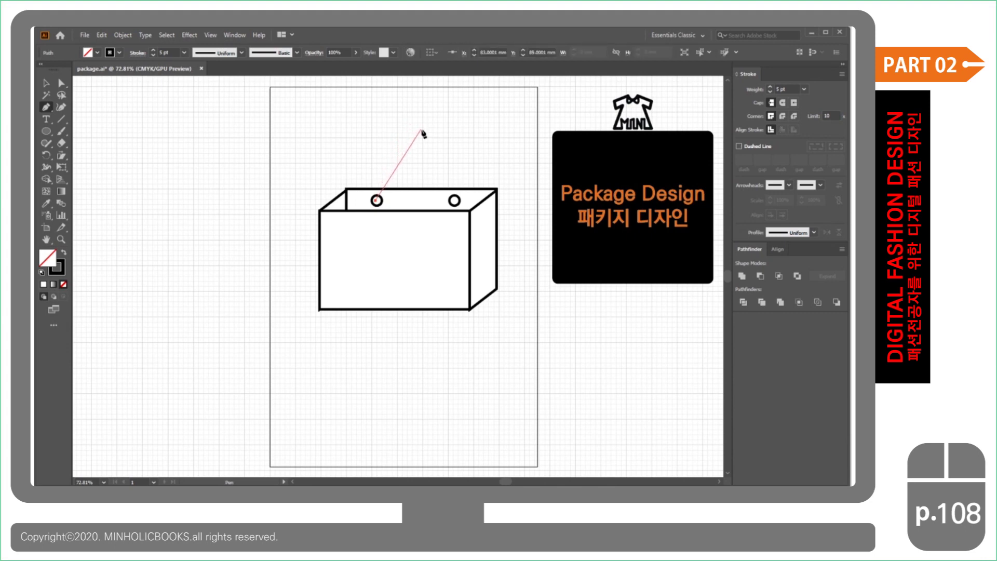
drag(423, 138, 479, 140)
click(455, 202)
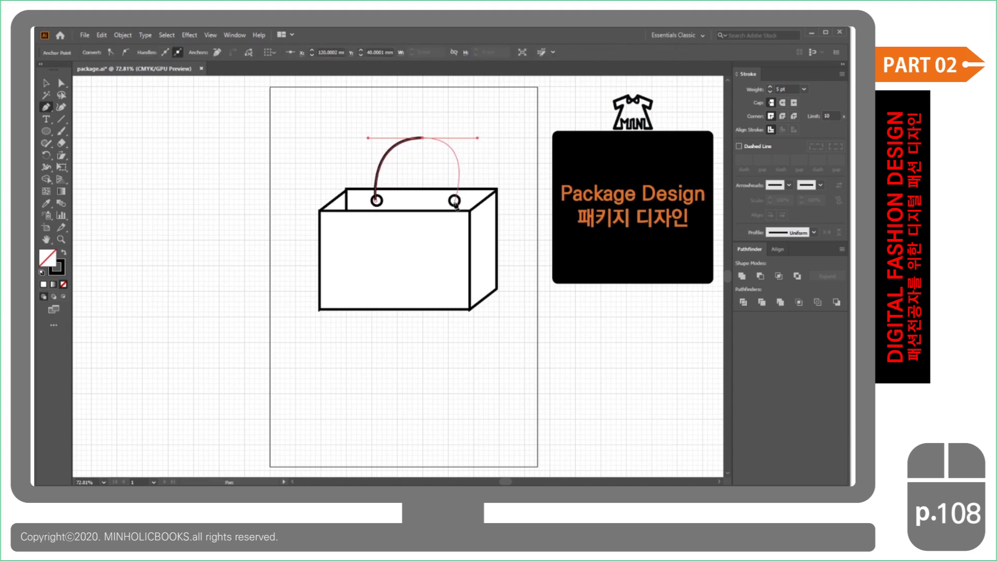
click(456, 202)
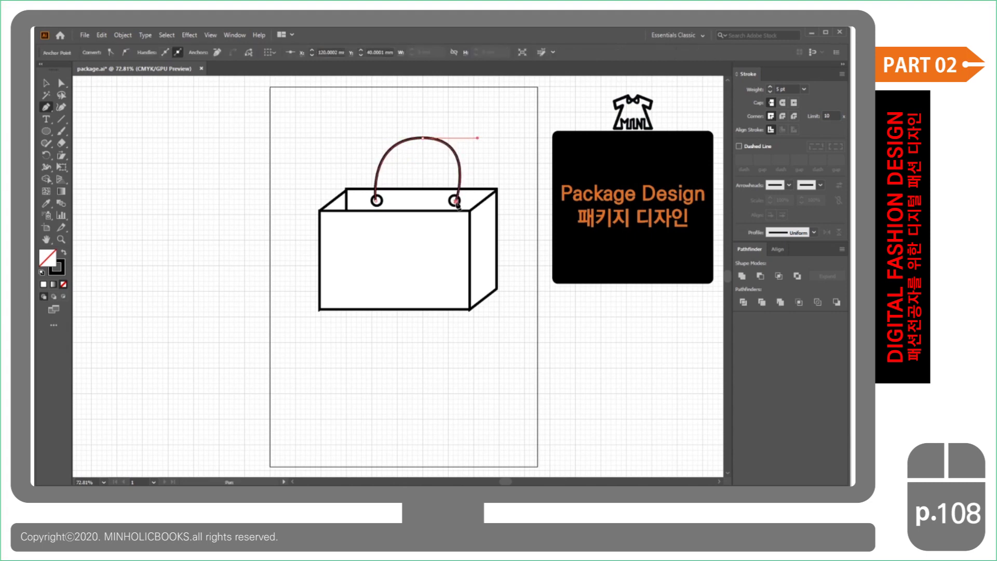
click(46, 83)
click(277, 154)
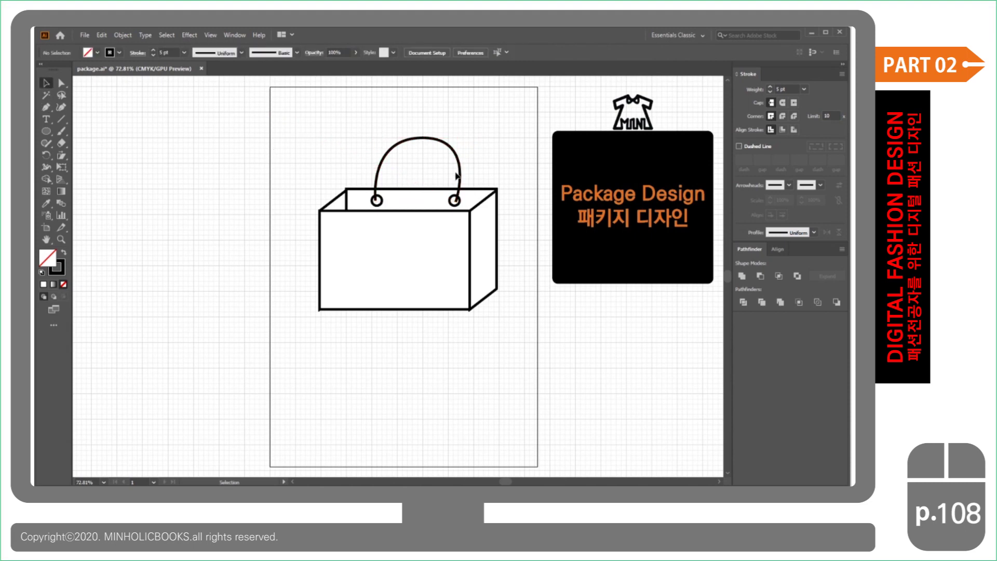
Adjust the handle's top anchor with Direct Selection to even out the arch.
drag(422, 160, 470, 183)
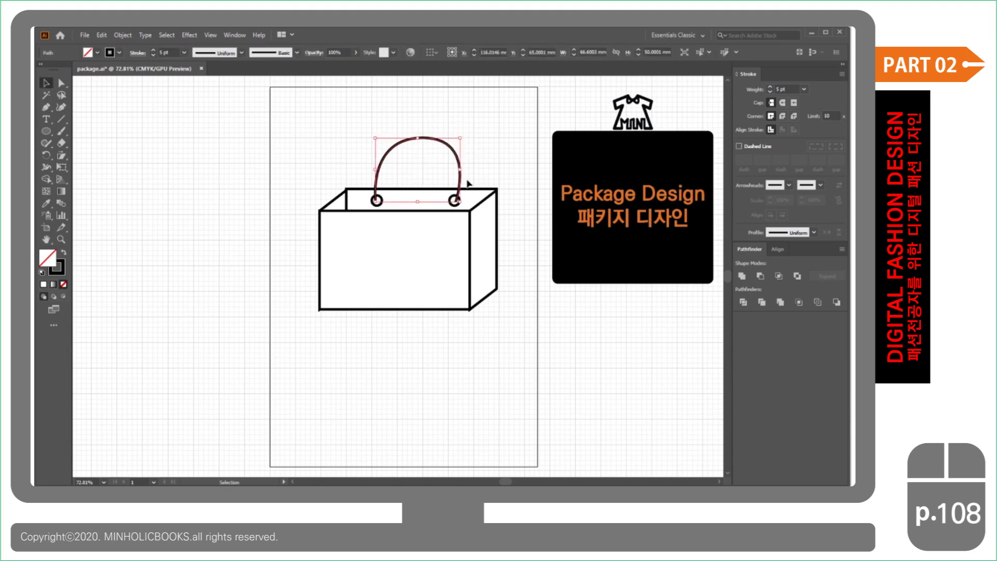
click(61, 83)
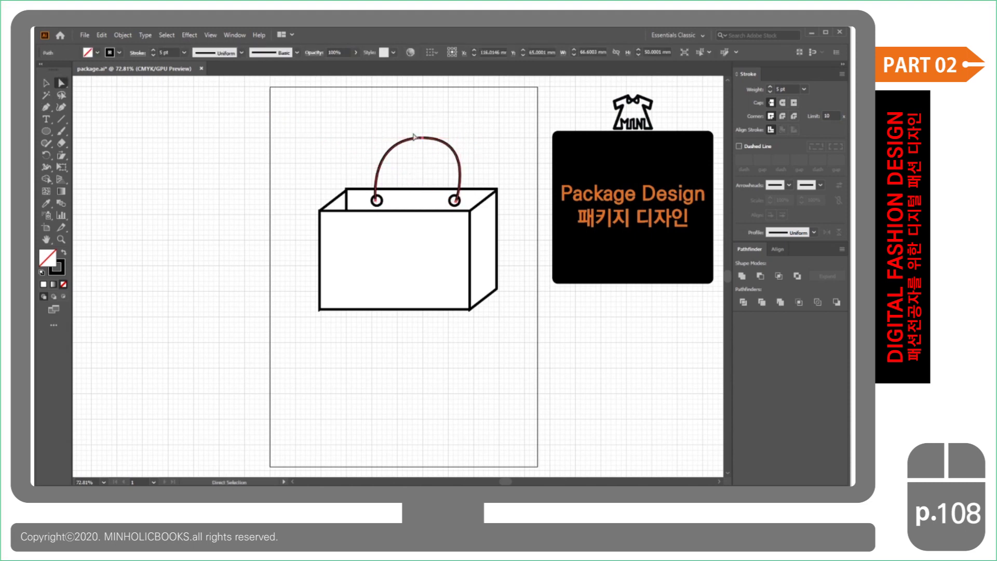
click(457, 161)
drag(472, 139, 468, 140)
click(415, 174)
click(418, 138)
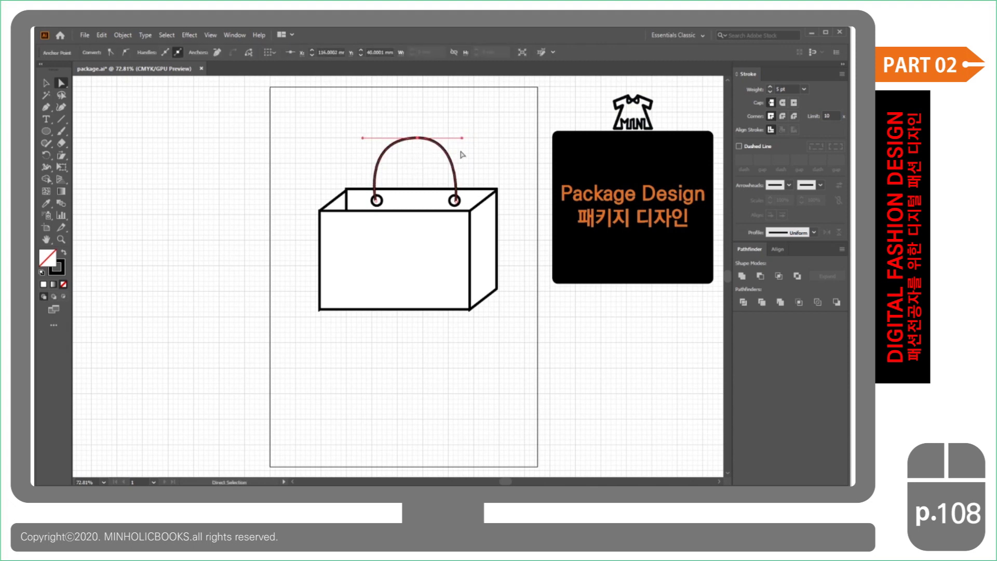
click(244, 184)
click(46, 83)
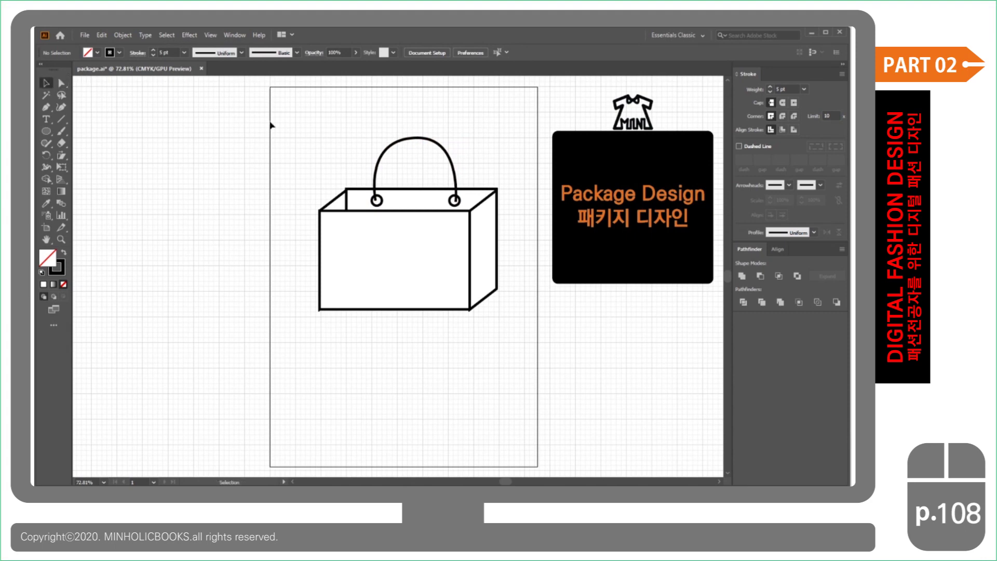
Select both rings and the handle, and Alt-drag a copy down-left as the front handle.
click(403, 138)
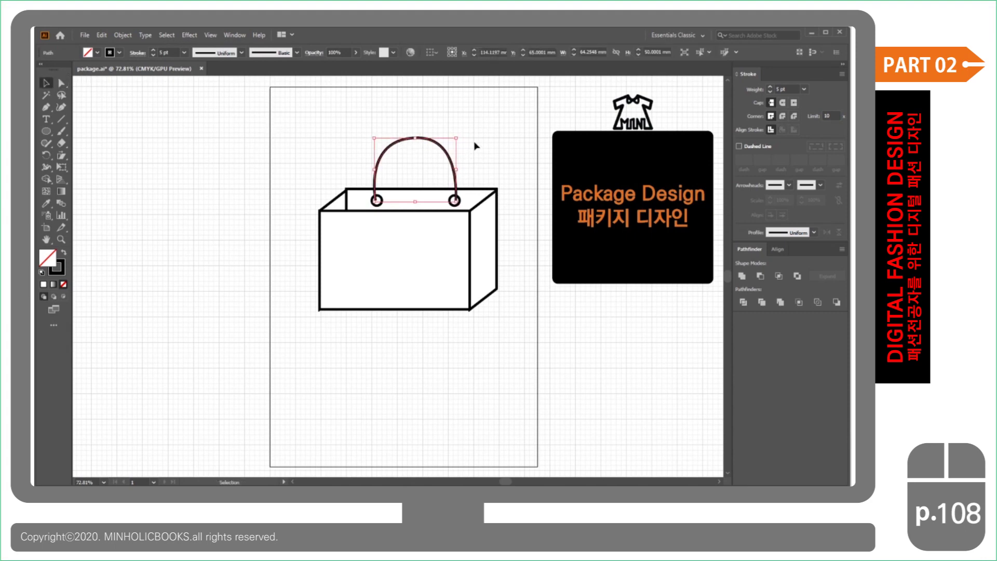
click(467, 152)
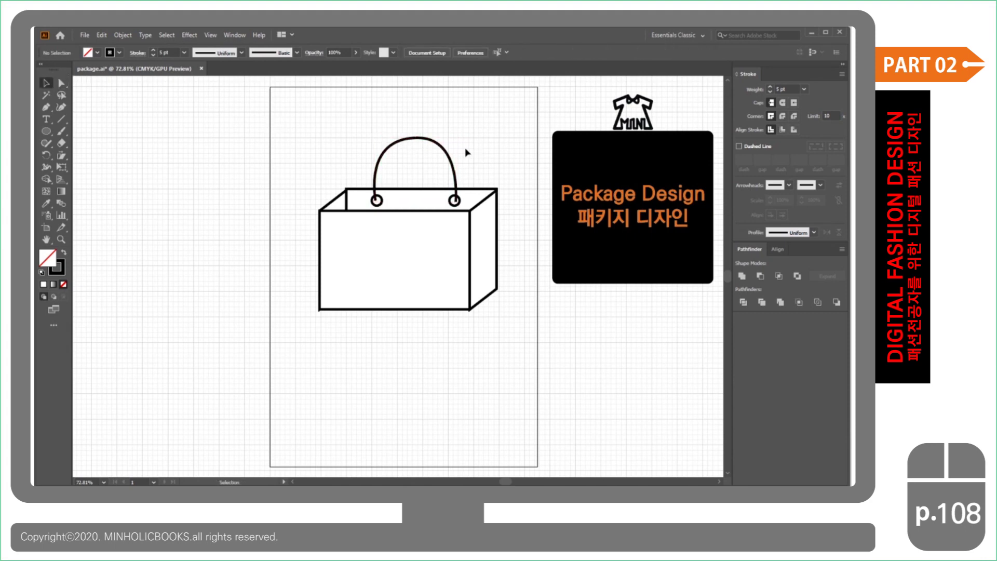
click(421, 139)
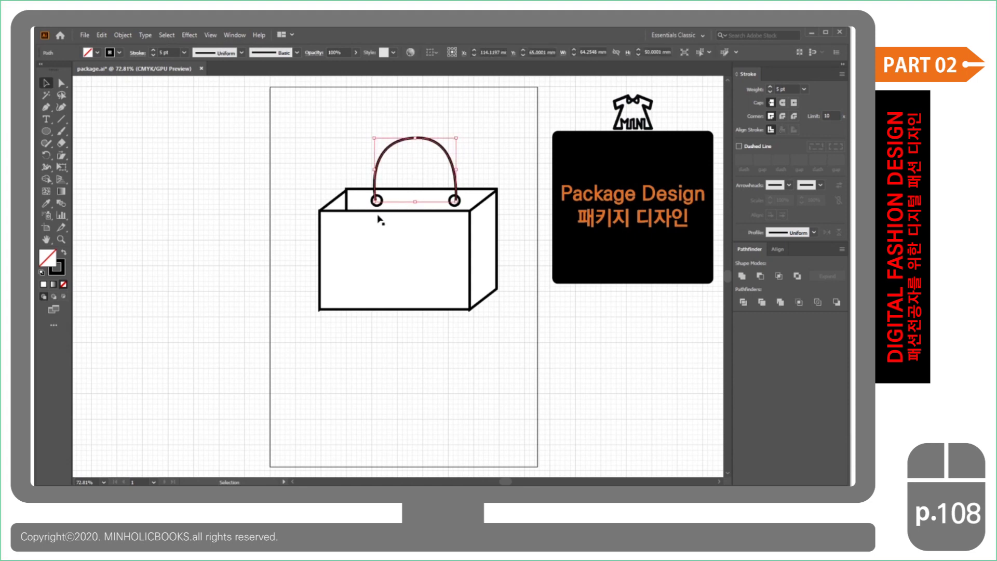
click(394, 191)
click(378, 201)
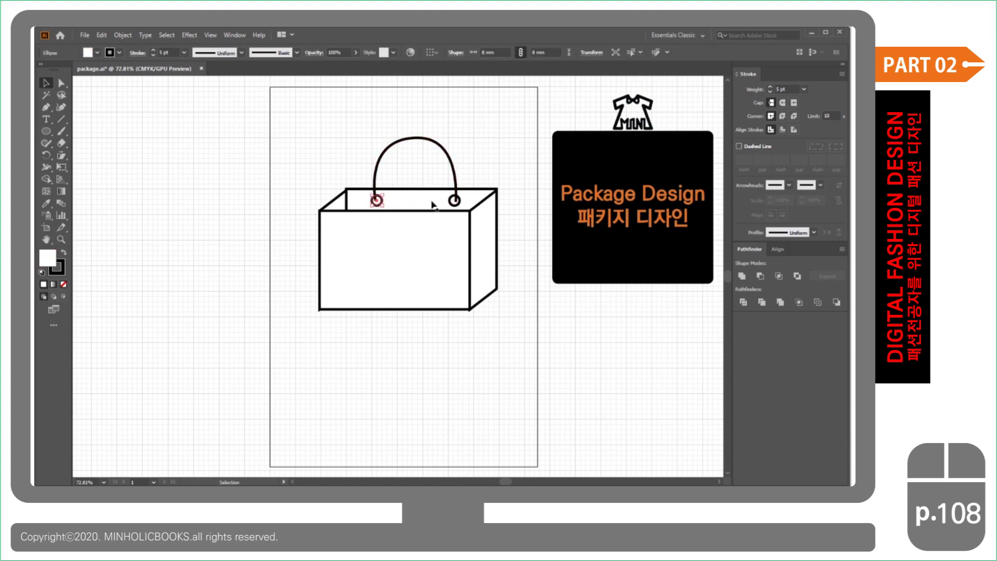
shift+click(454, 201)
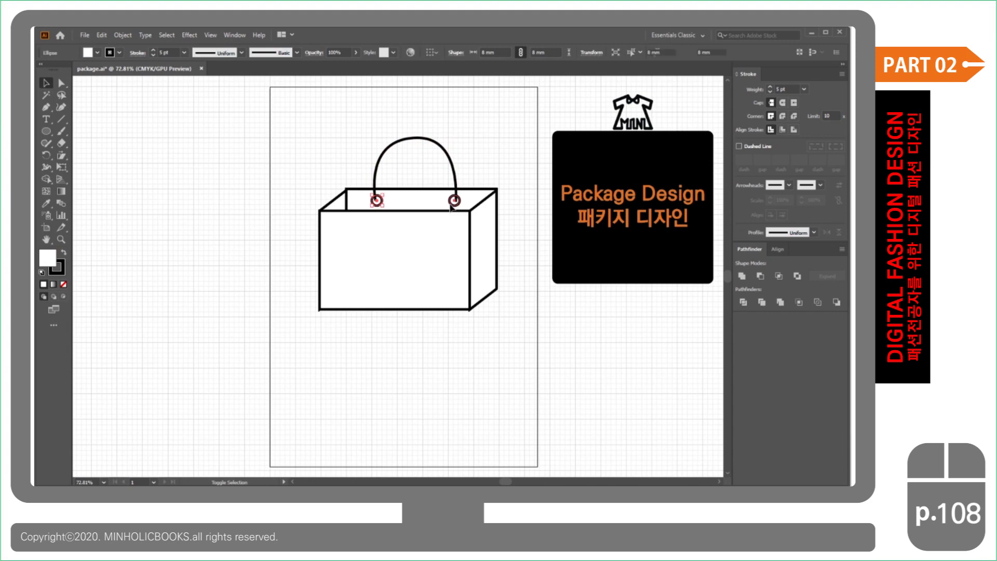
shift+click(441, 150)
drag(441, 150, 417, 176)
click(197, 137)
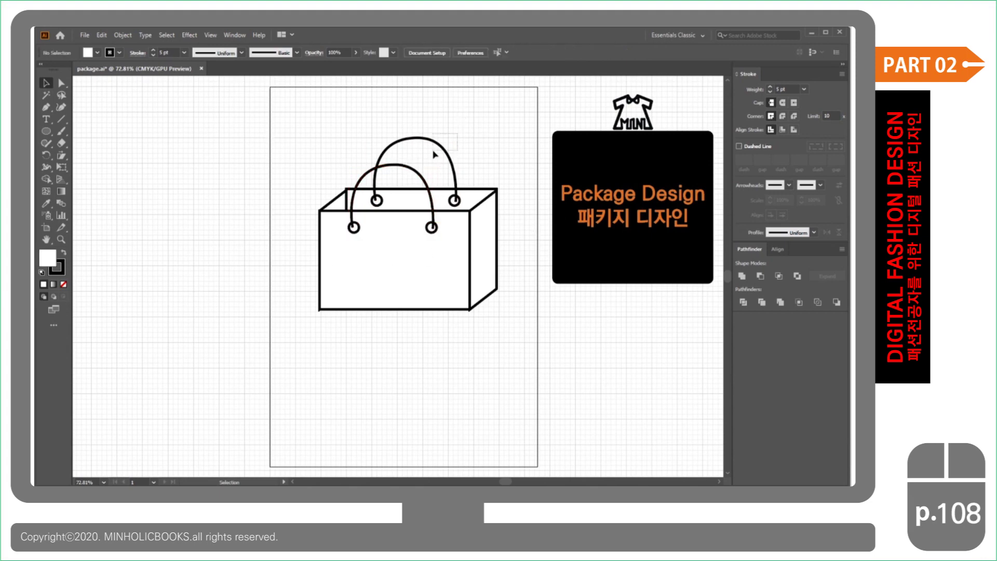
click(443, 172)
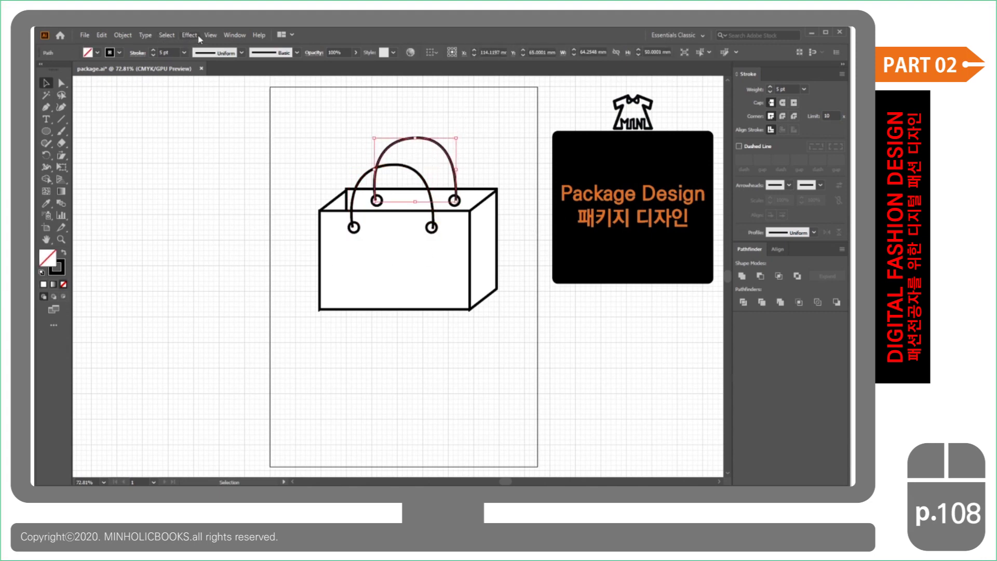
click(229, 35)
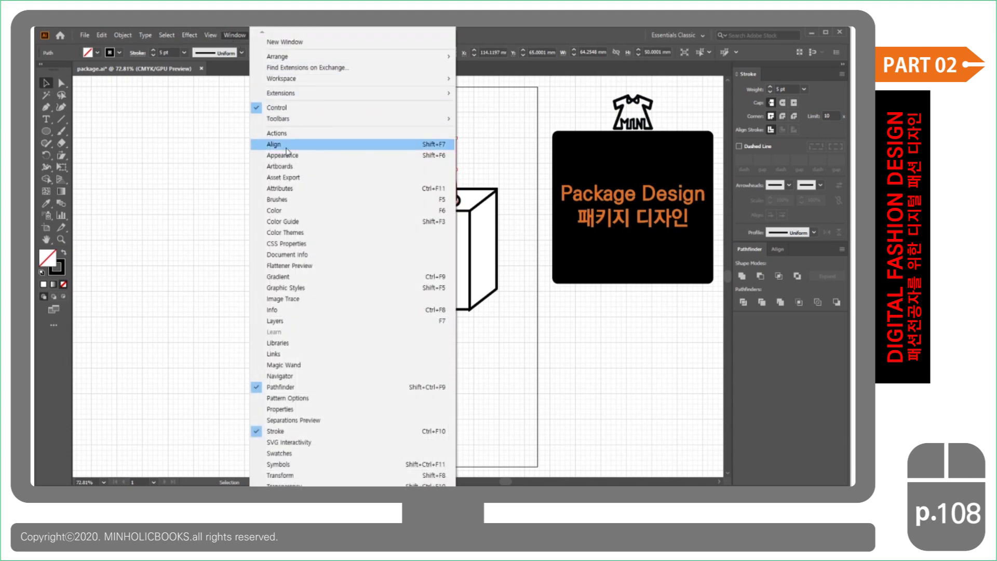
Load the Borders_Decorative brush library and apply a first border brush to the back handle.
click(293, 201)
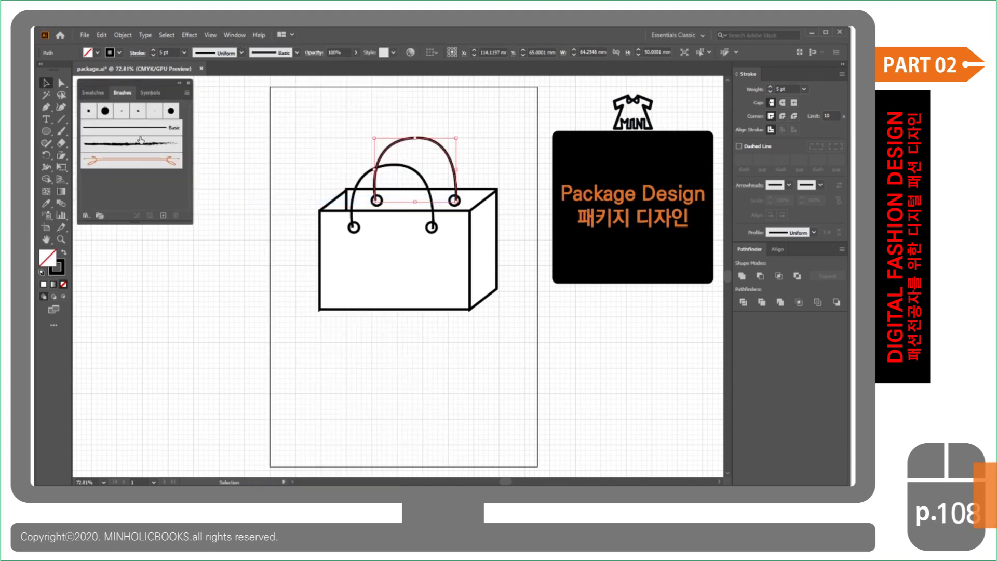
click(187, 93)
mouse_move(249, 271)
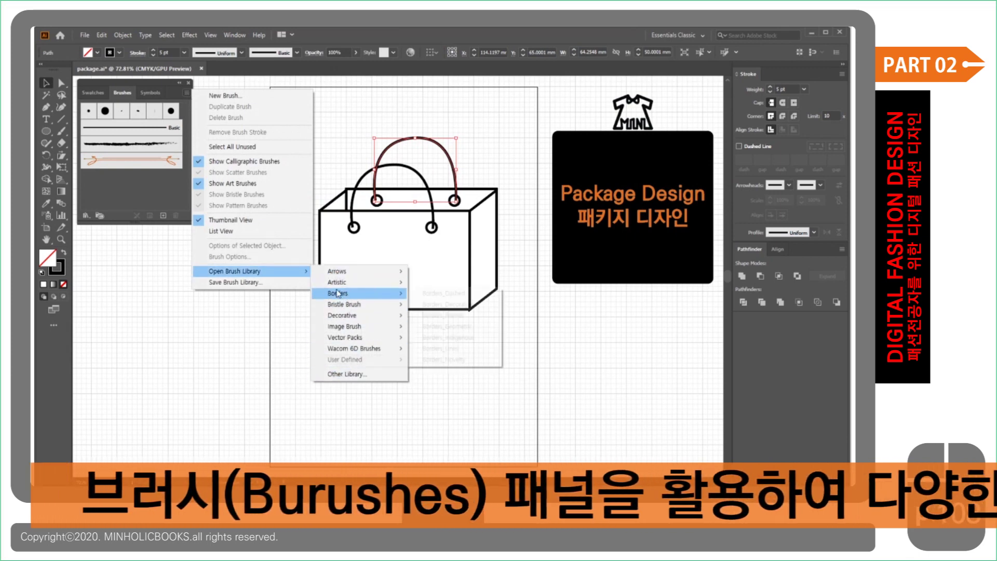
mouse_move(358, 293)
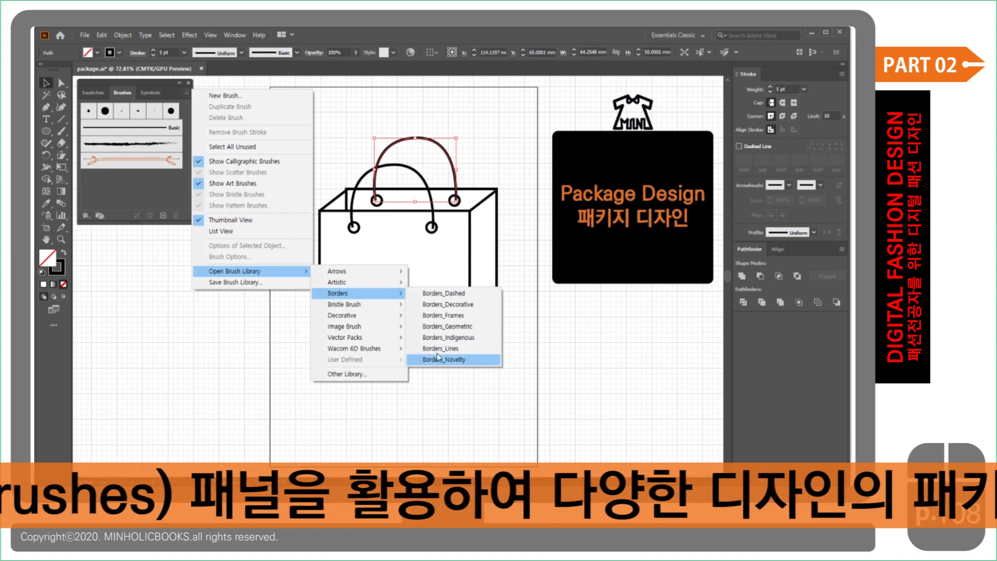
click(455, 305)
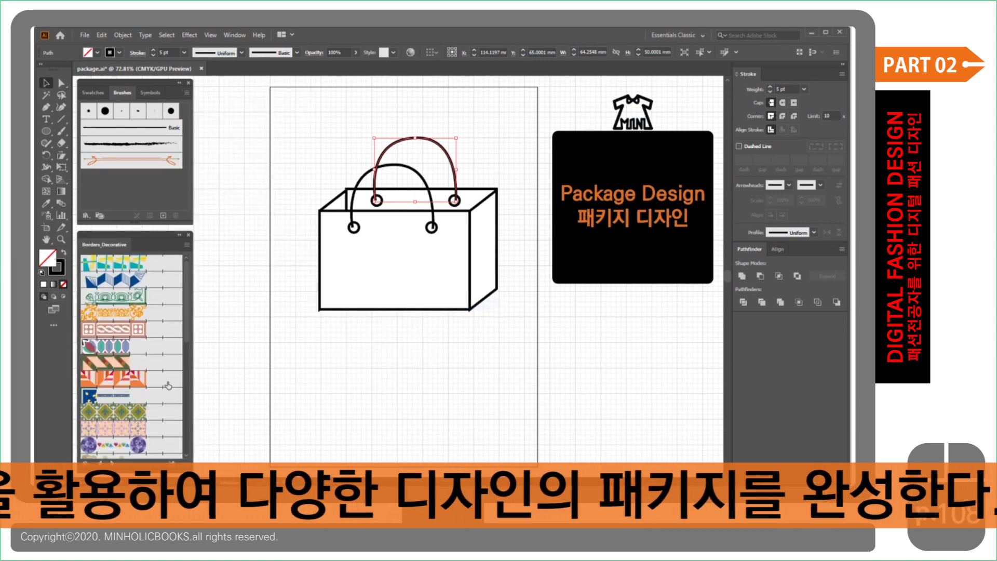
click(113, 263)
click(122, 281)
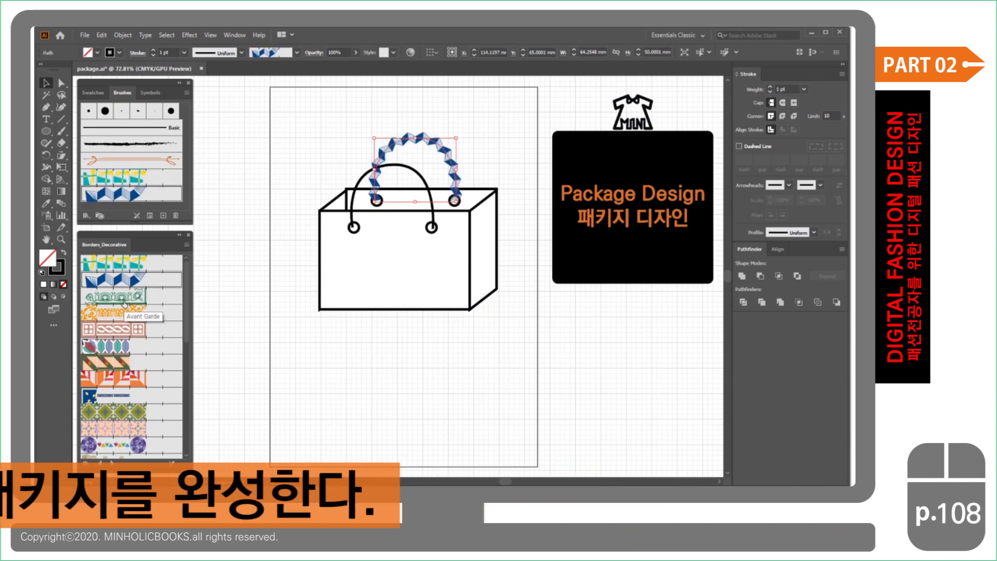
Preview blue zigzag, orange triangle, blue stars, green diamond and pink tile borders on the handle.
click(113, 328)
click(115, 347)
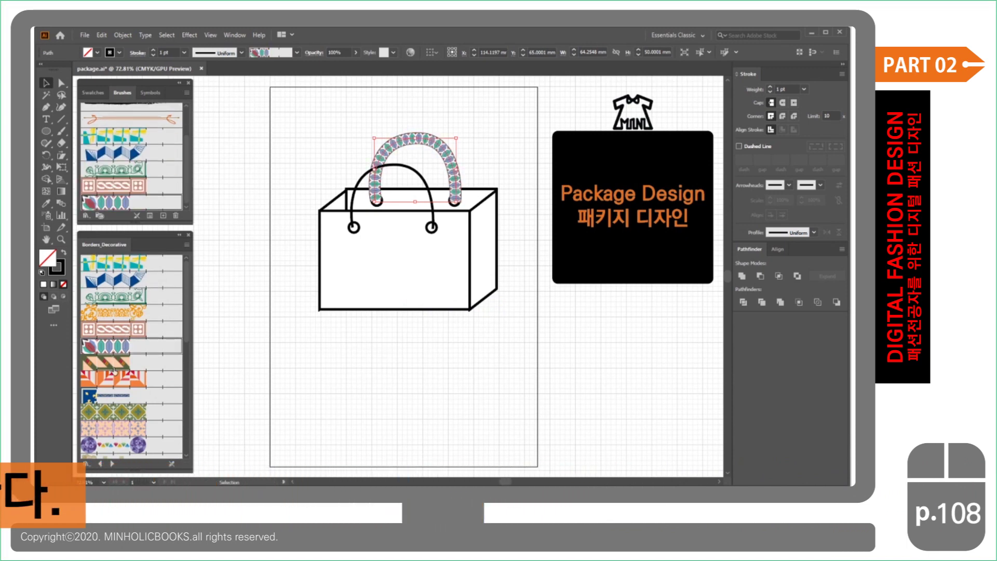
click(116, 380)
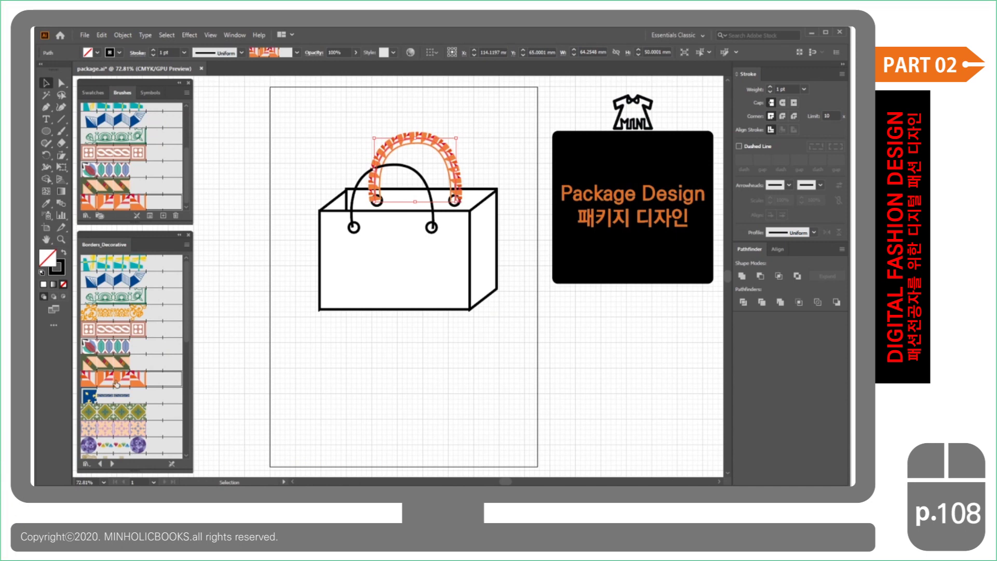
click(109, 400)
click(110, 416)
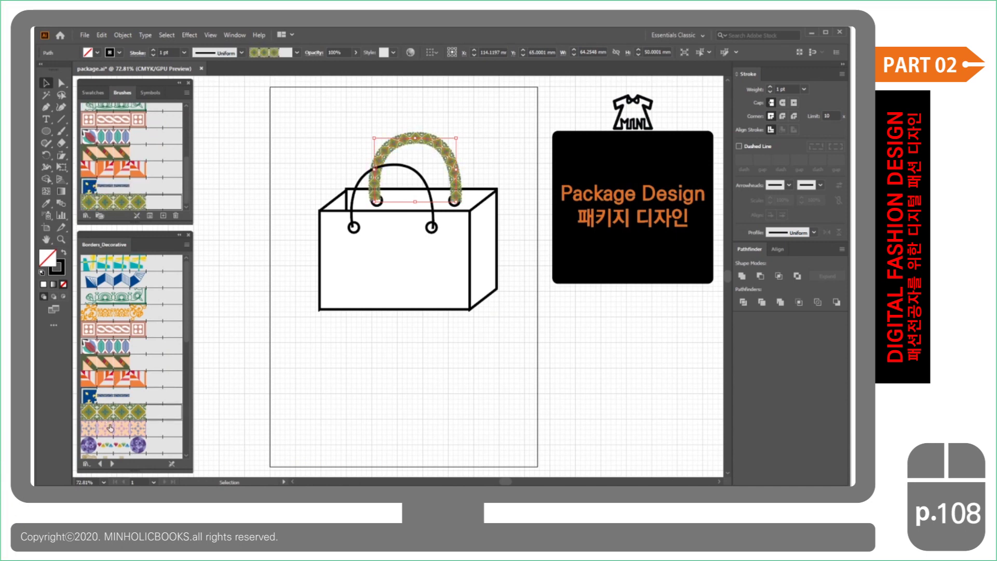
click(110, 433)
scroll(113, 416, down, 2)
scroll(115, 396, down, 2)
click(114, 356)
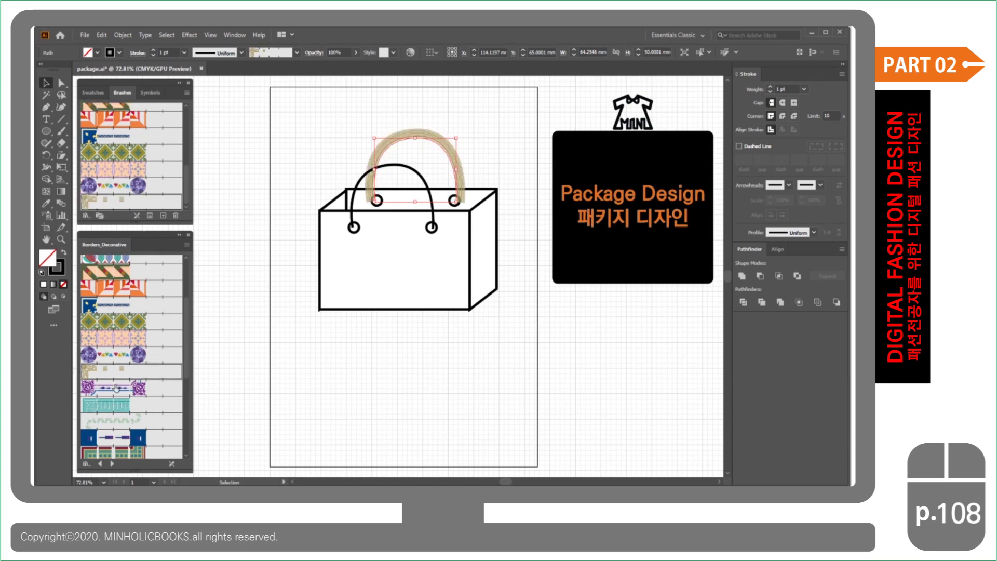
click(117, 392)
click(115, 405)
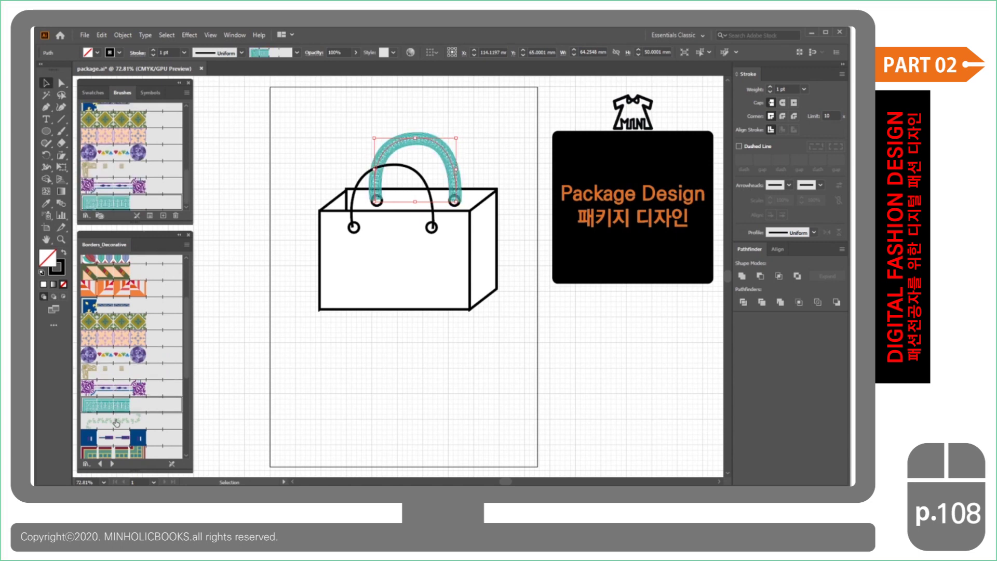
click(115, 441)
Try further border brushes, then settle on the black scalloped border for the back handle.
scroll(115, 405, down, 2)
scroll(112, 353, down, 2)
click(114, 332)
click(115, 350)
click(115, 369)
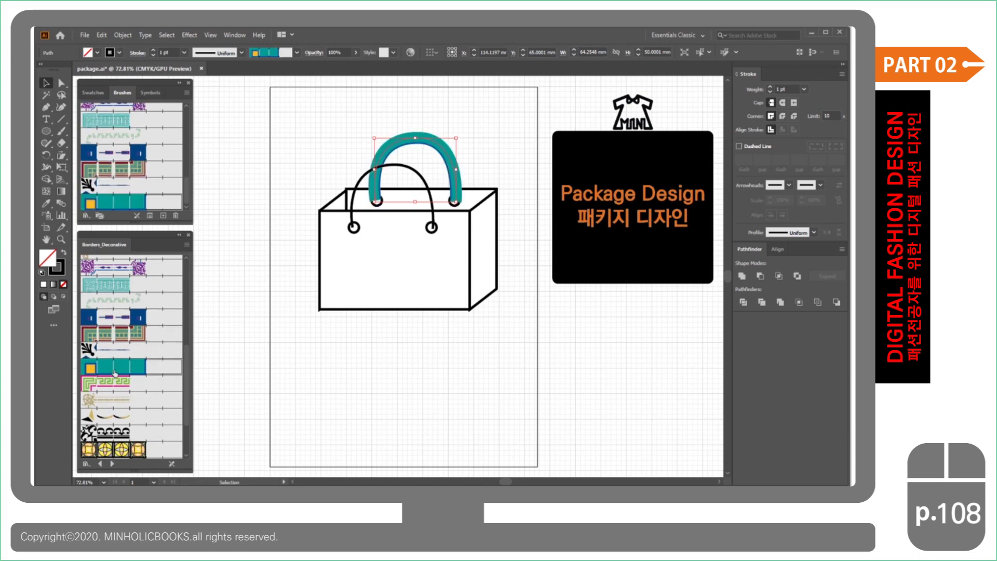
click(110, 405)
click(110, 433)
scroll(110, 425, down, 2)
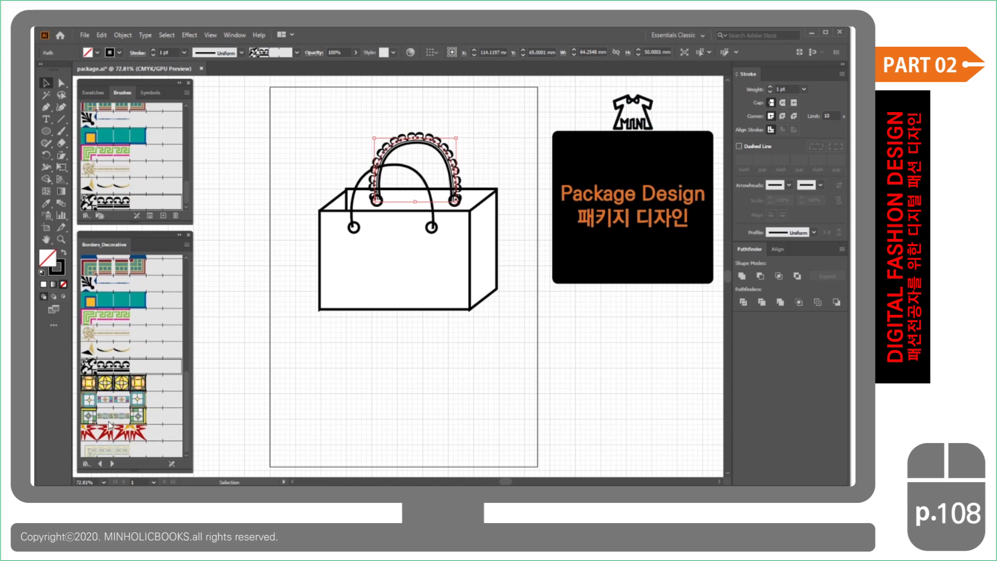
click(120, 384)
click(113, 416)
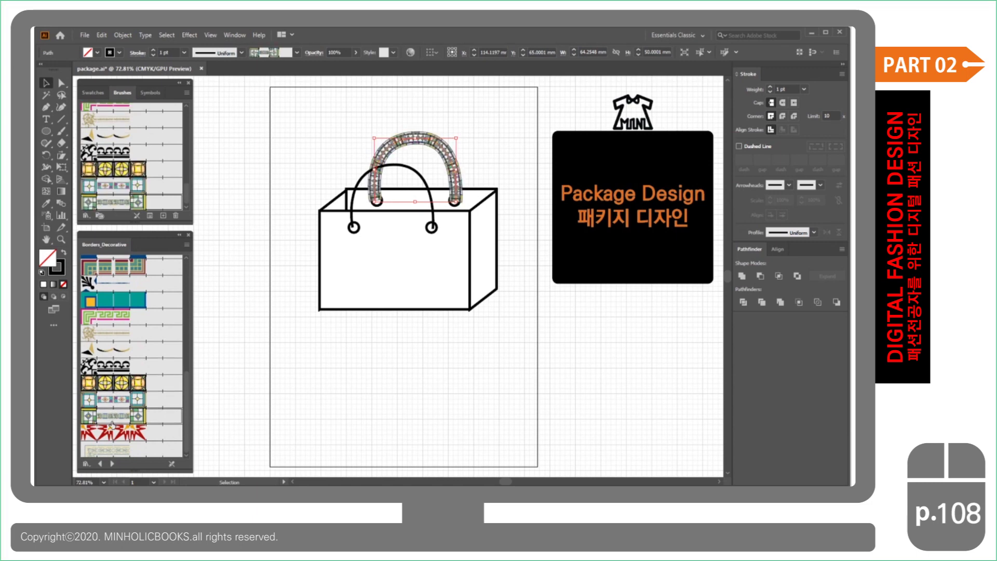
click(110, 432)
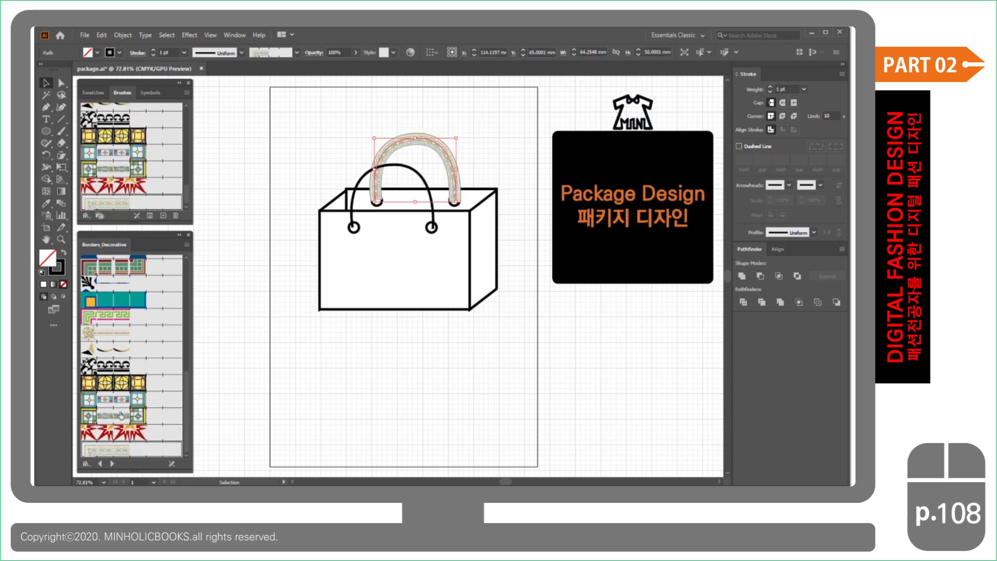
scroll(406, 197, down, 1)
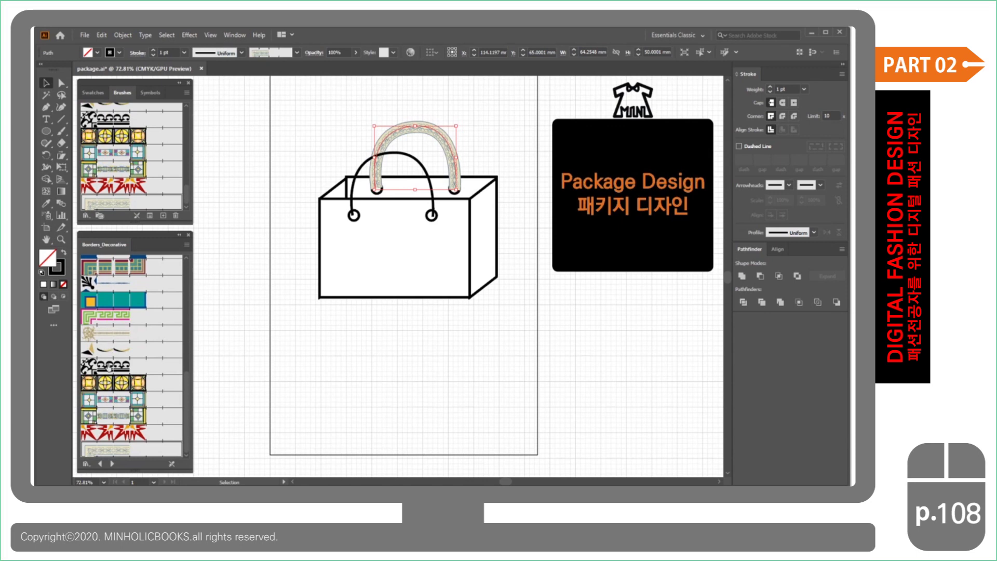
scroll(331, 300, up, 1)
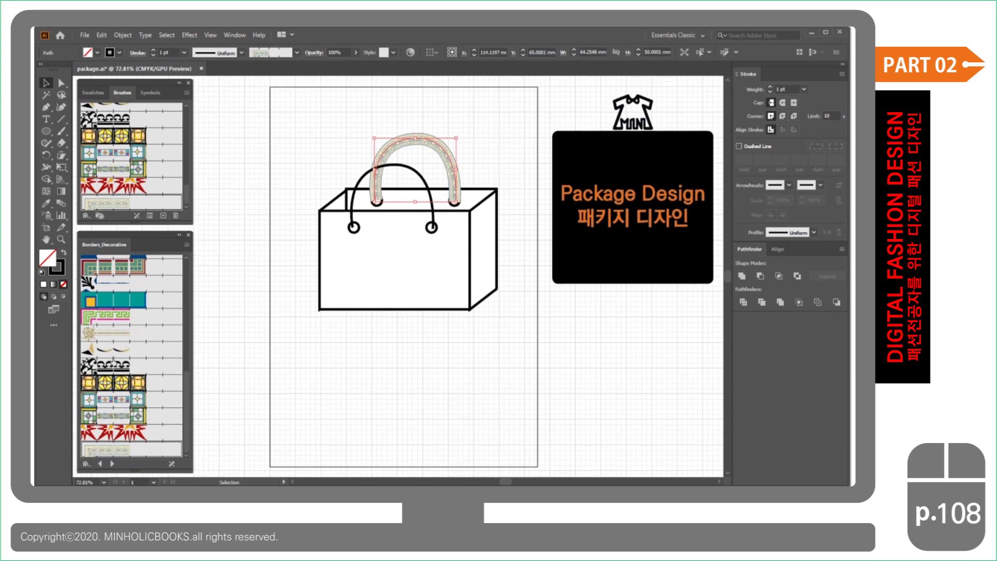
click(114, 366)
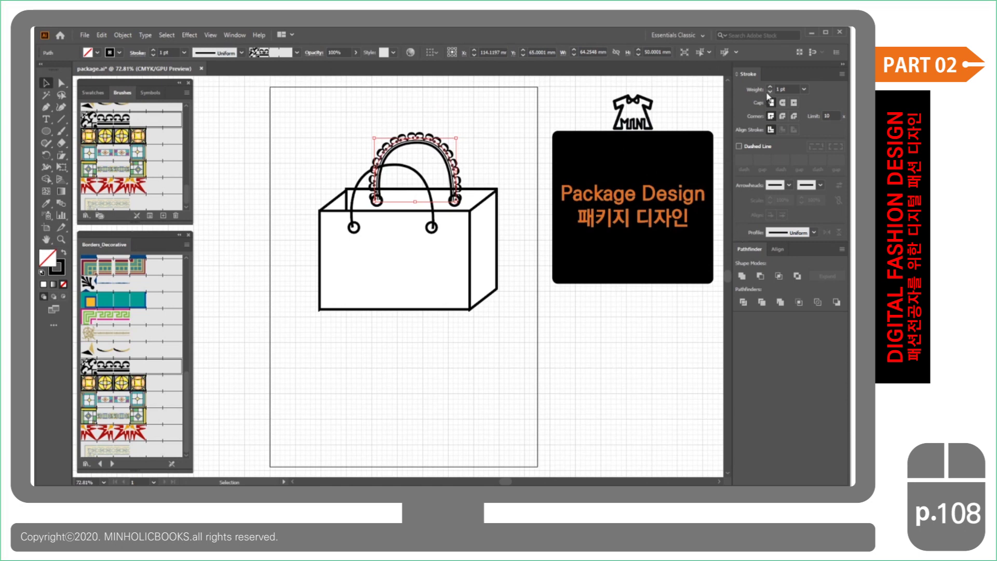
Give both handles the scalloped border brush at a 0.5 pt stroke weight.
click(803, 91)
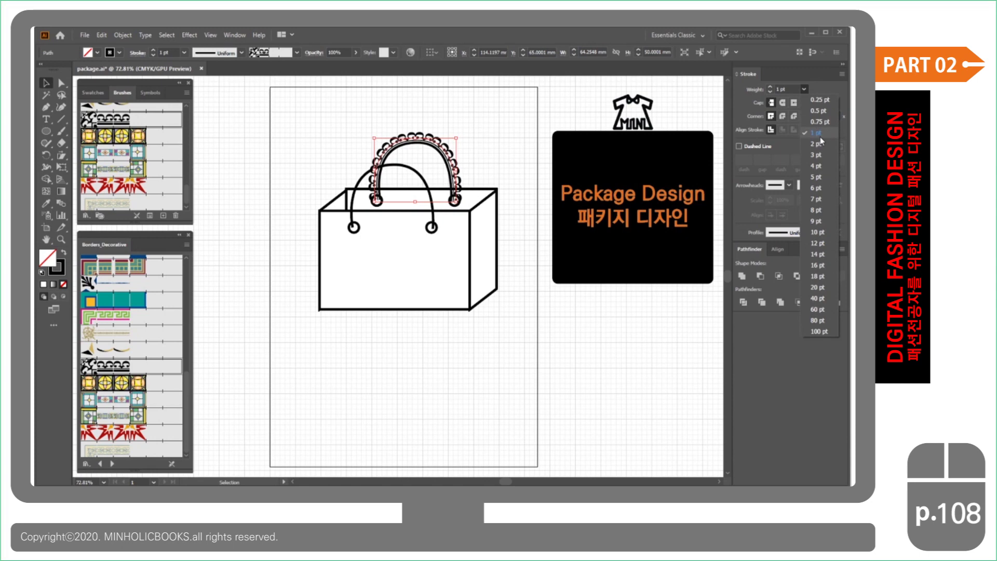
click(817, 117)
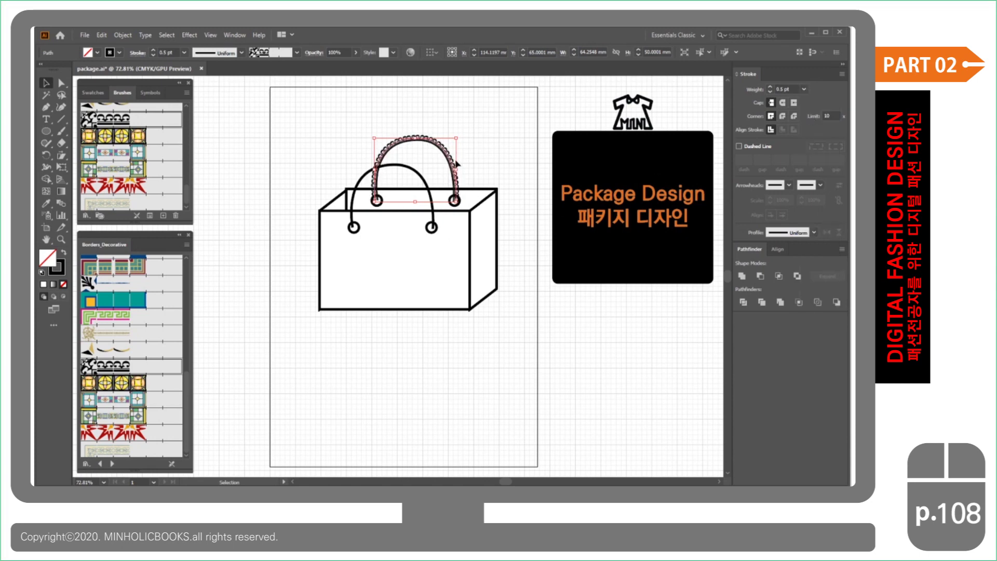
click(404, 167)
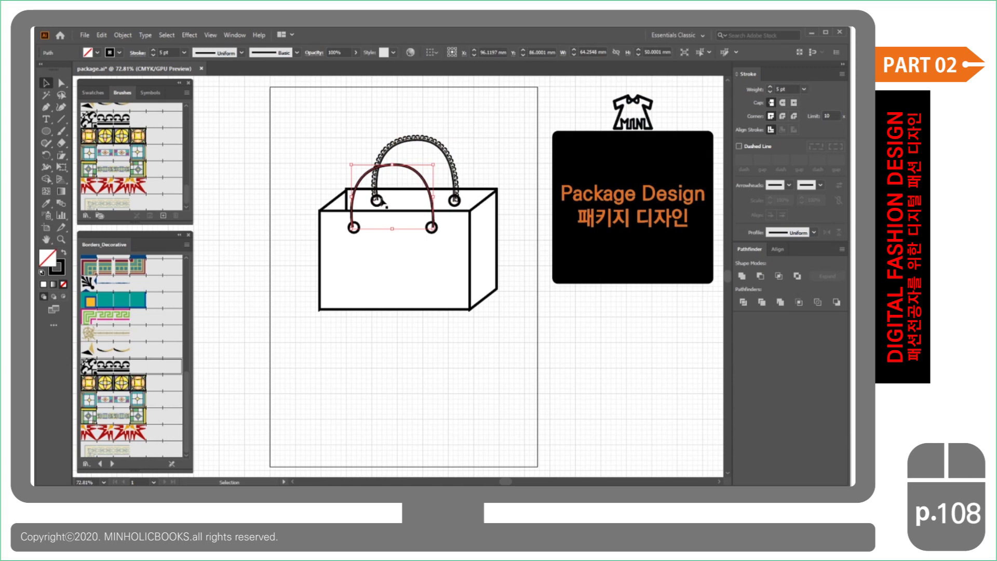
click(111, 119)
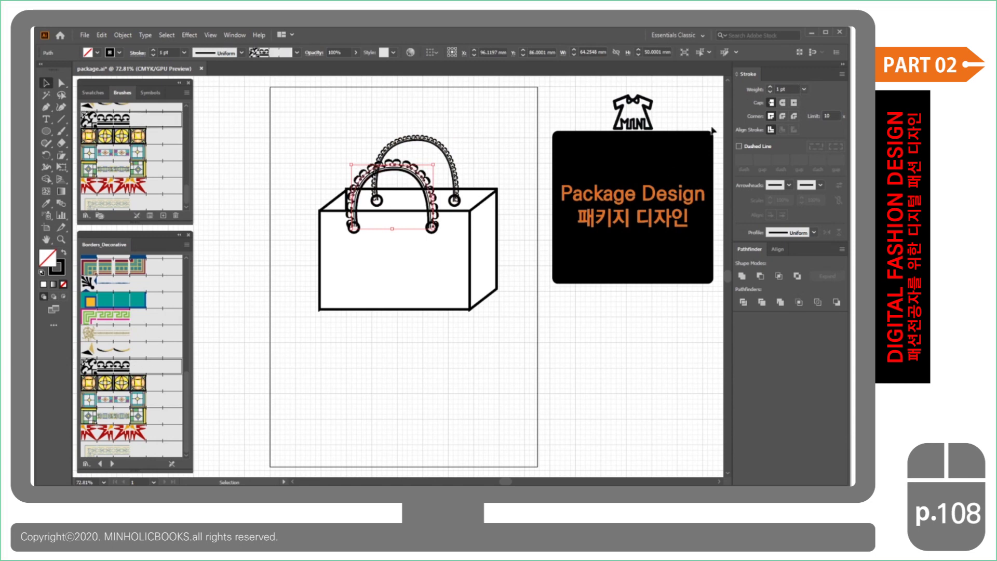
click(804, 89)
click(813, 115)
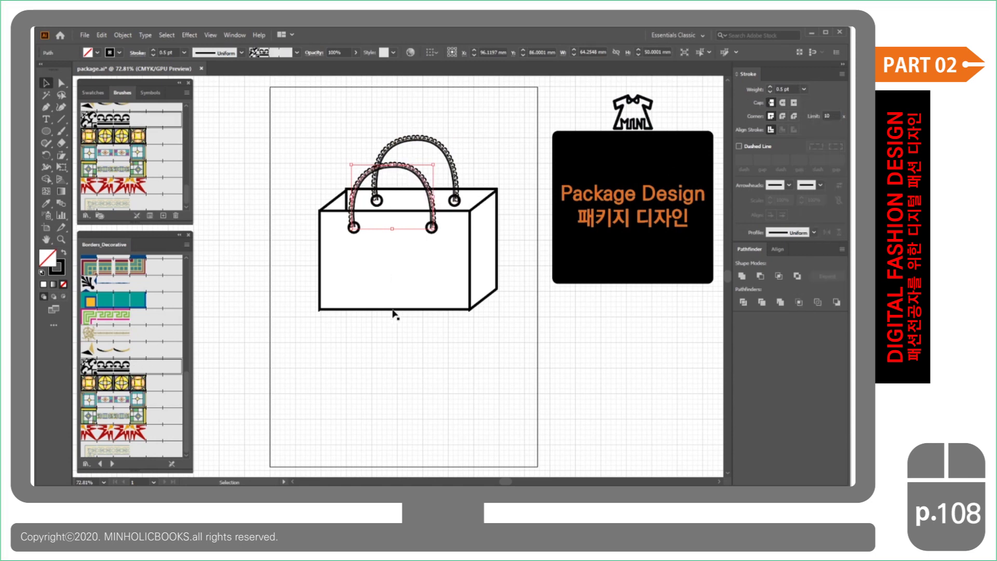
Nudge the back left grommet slightly left with the arrow key.
click(394, 260)
click(438, 363)
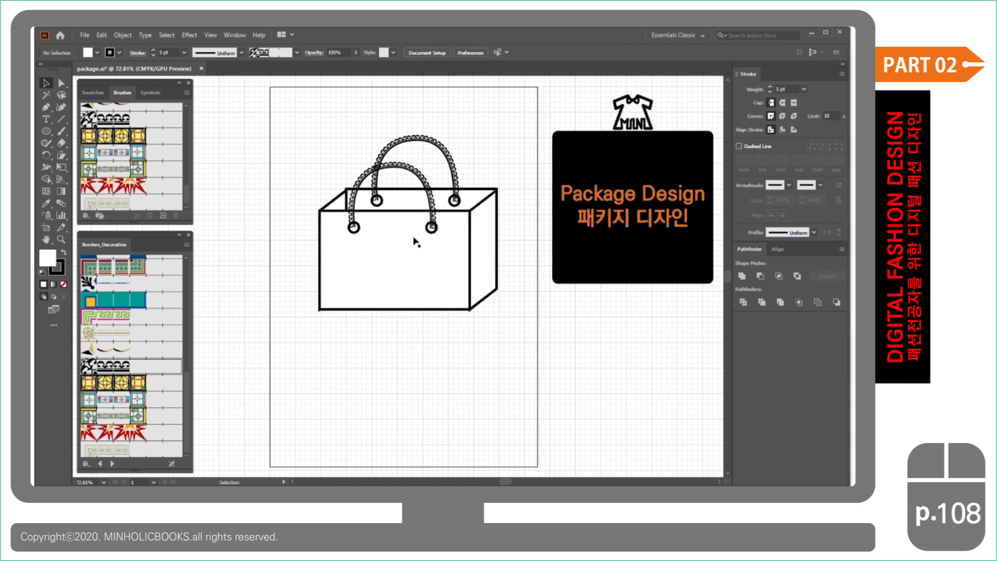
click(381, 204)
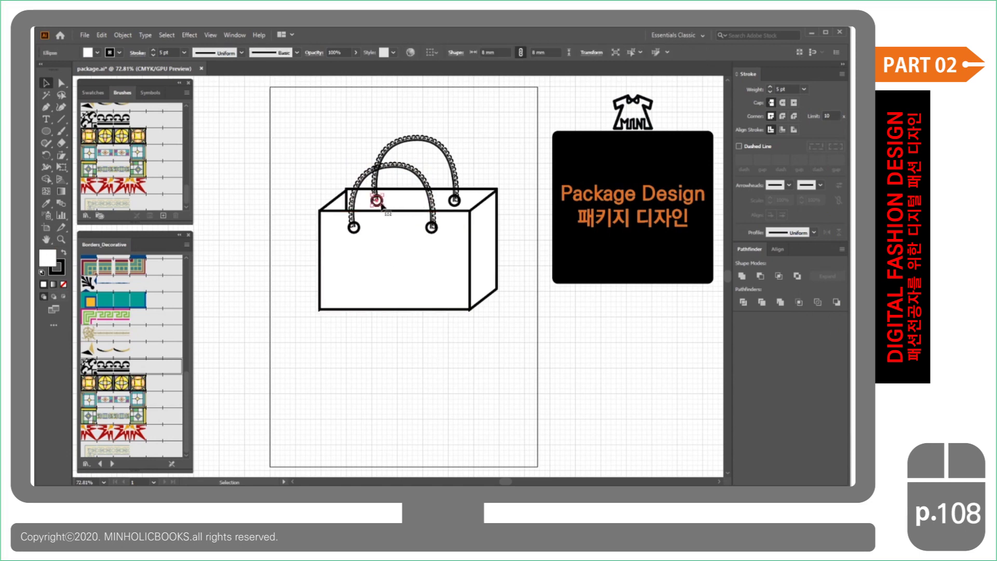
key(Left)
click(355, 229)
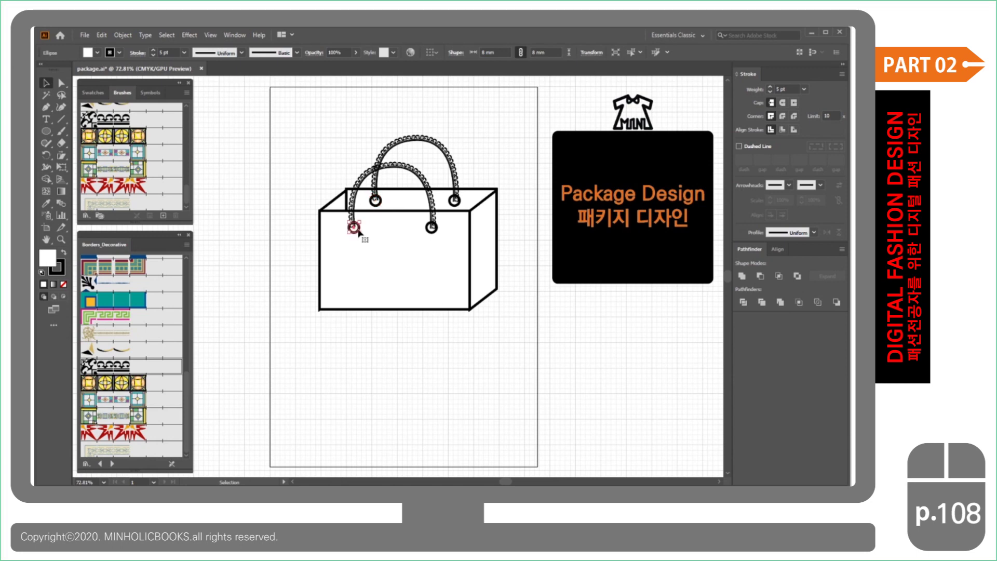
click(456, 202)
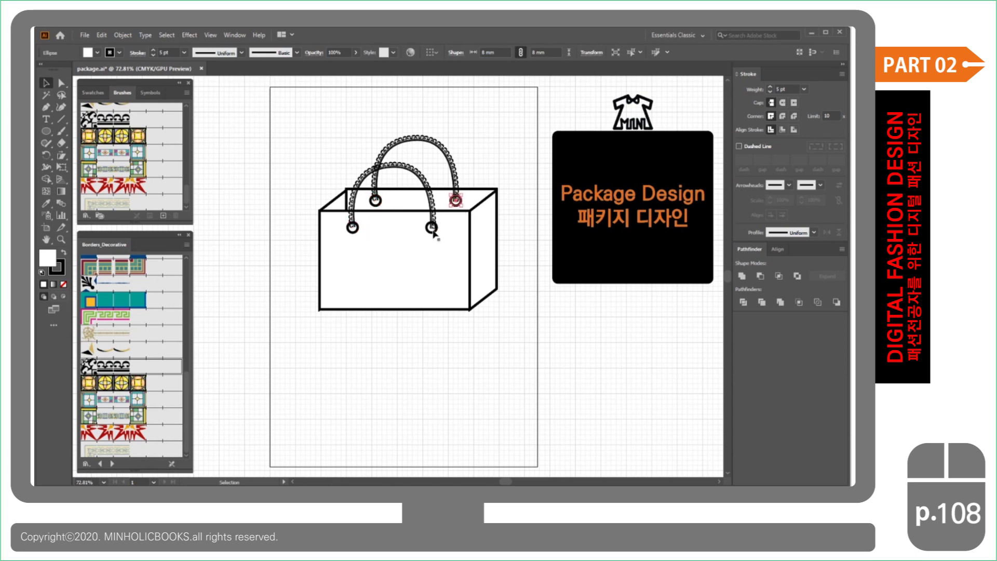
click(422, 371)
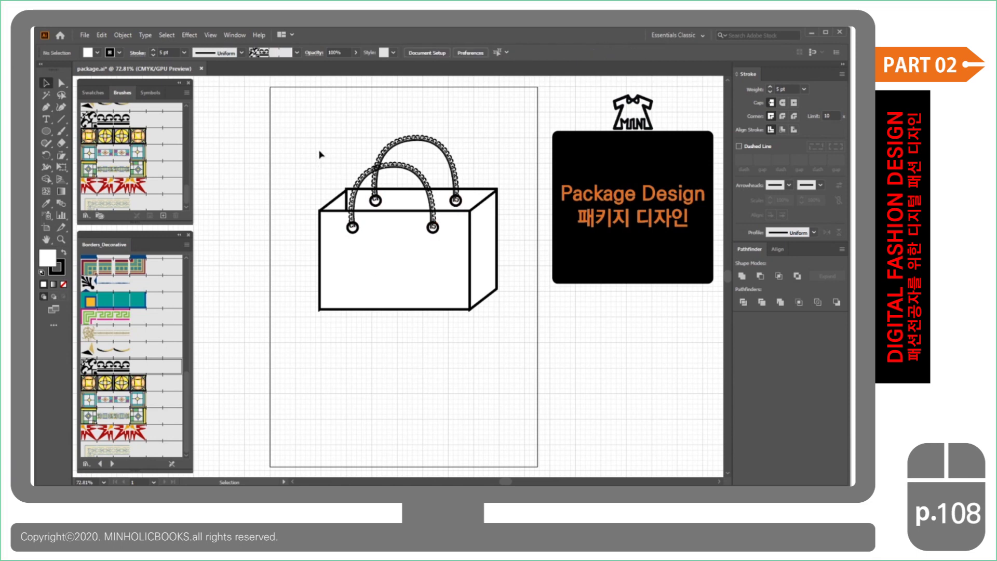
Move the whole bag higher and Alt+Shift-drag a copy straight below it.
click(483, 267)
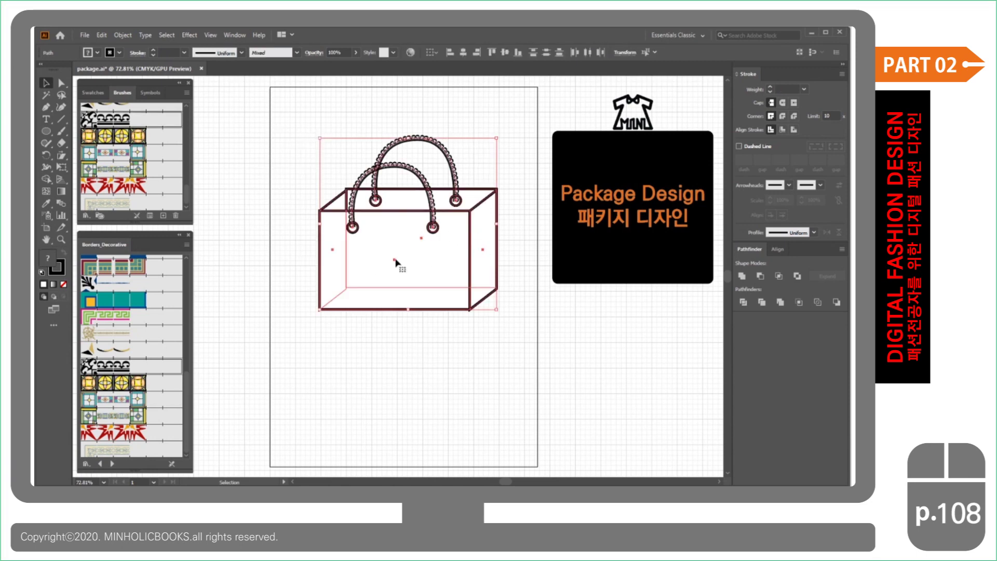
drag(403, 265, 401, 198)
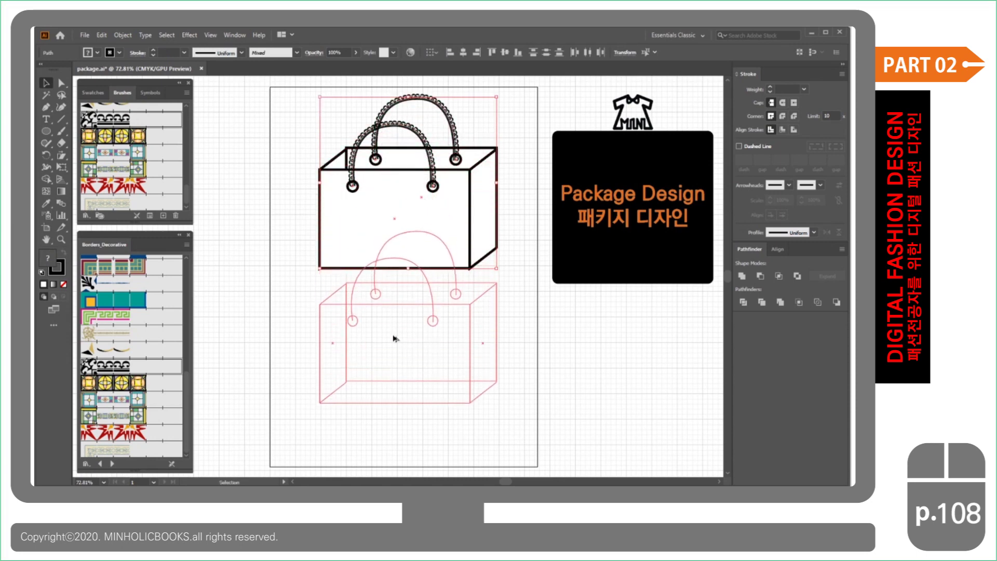
drag(401, 198, 393, 381)
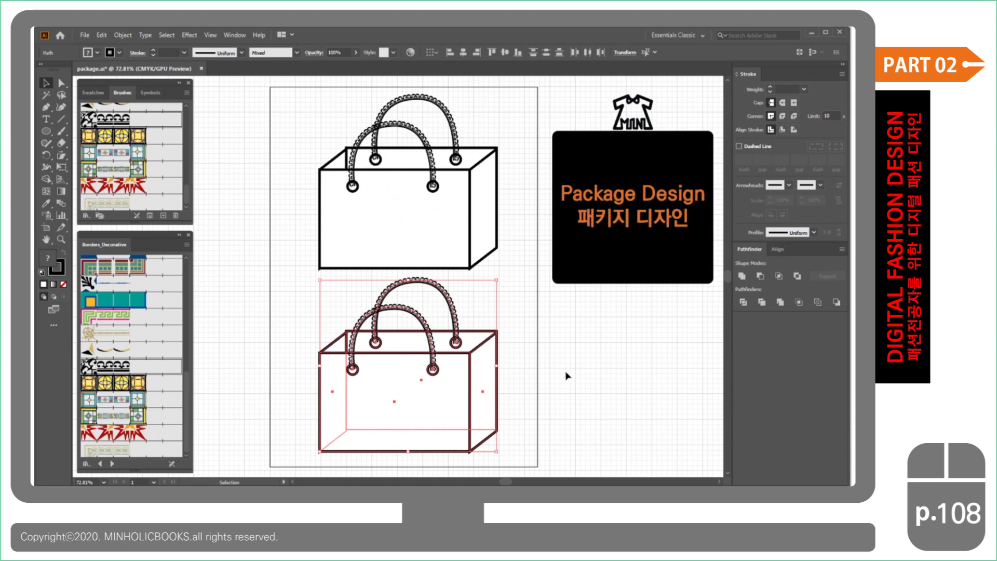
click(516, 285)
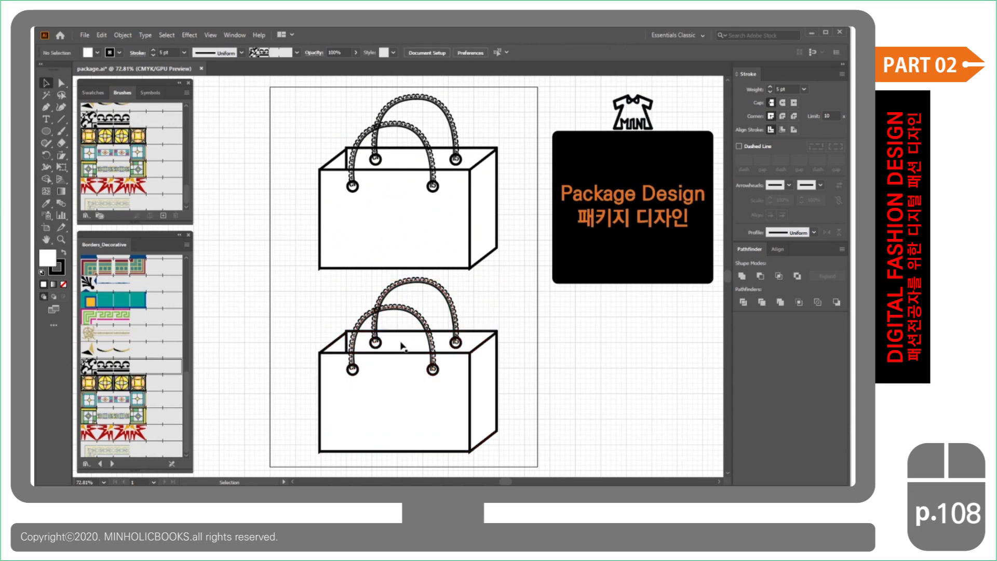
Select the lower bag's box outline, front face and side face.
click(347, 347)
shift+click(394, 415)
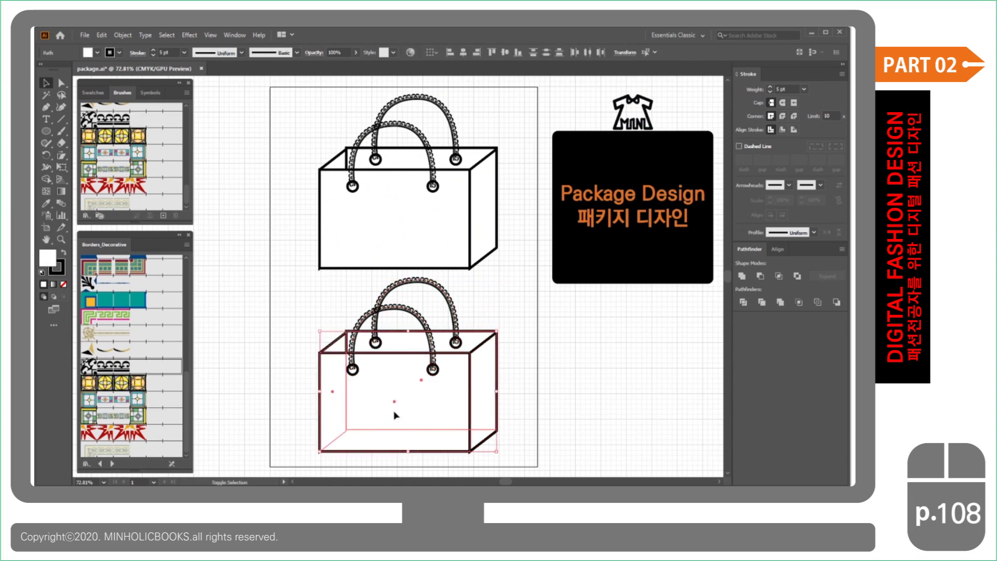
shift+click(479, 390)
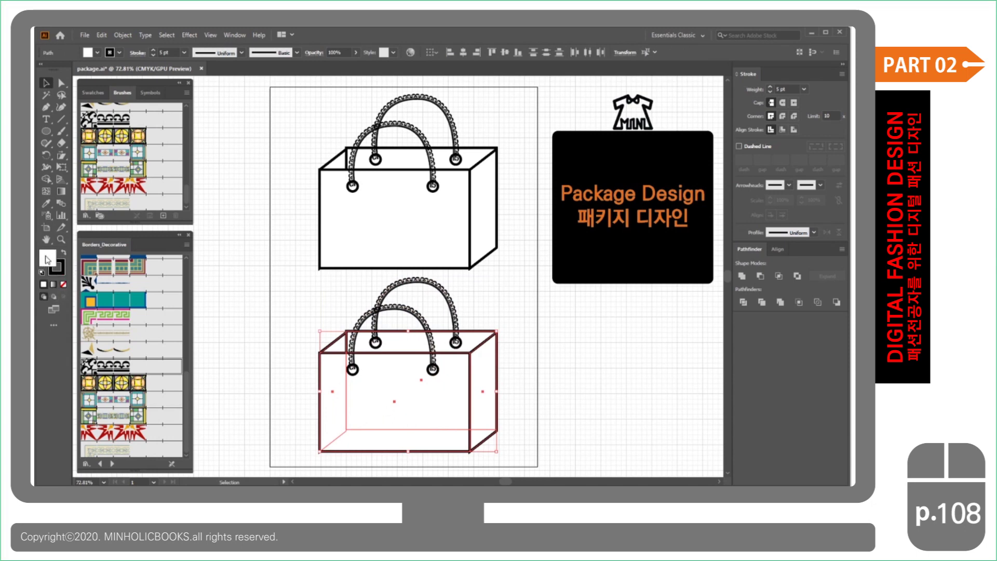
Fill the lower bag copy with red (FF000D).
double_click(47, 258)
click(575, 173)
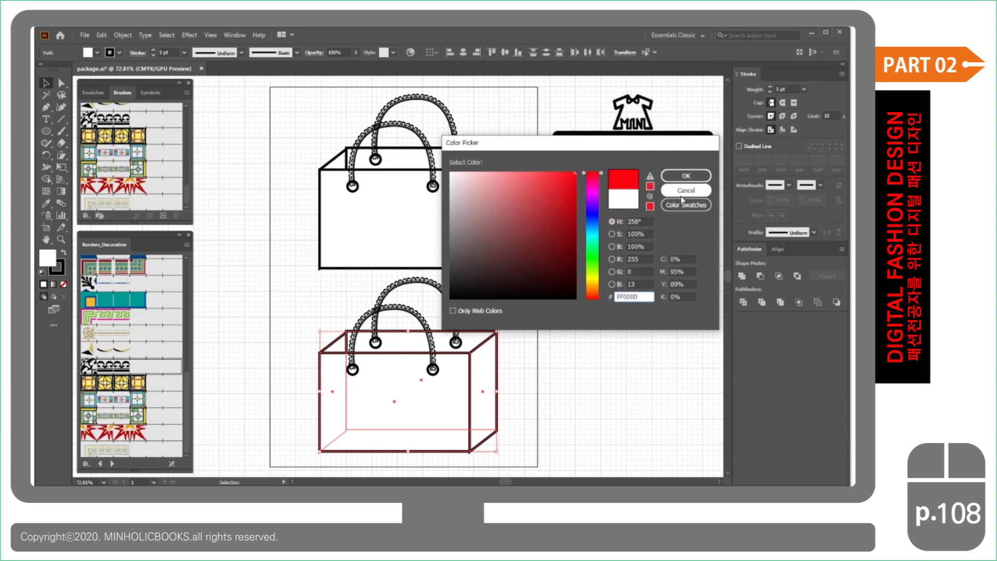
click(686, 176)
Apply the tan rope brush from Borders_Decorative to both handles of the red bag.
click(327, 324)
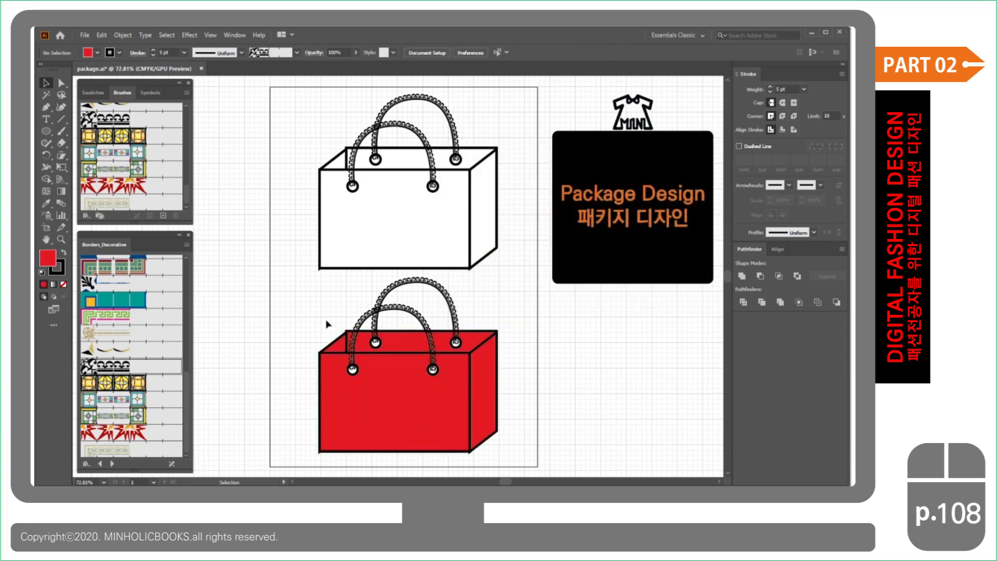
click(403, 309)
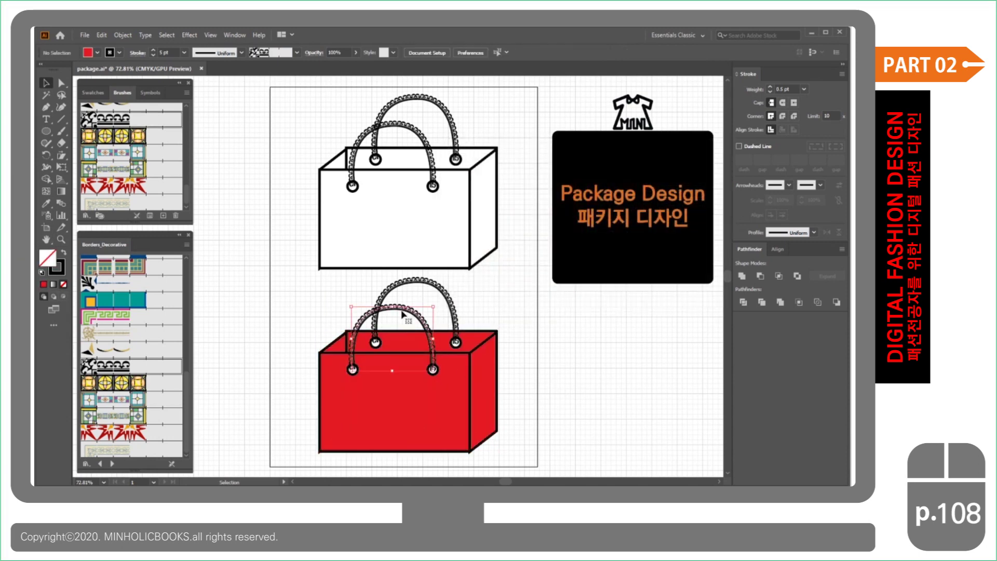
shift+click(431, 286)
scroll(118, 347, up, 3)
scroll(119, 347, up, 3)
scroll(119, 348, up, 3)
scroll(120, 348, up, 3)
scroll(119, 347, up, 2)
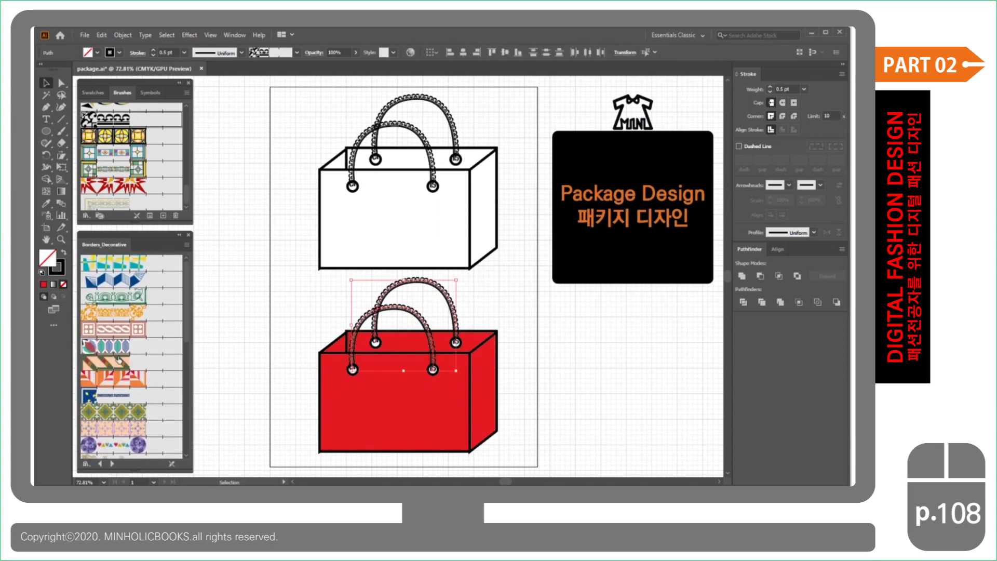
click(119, 359)
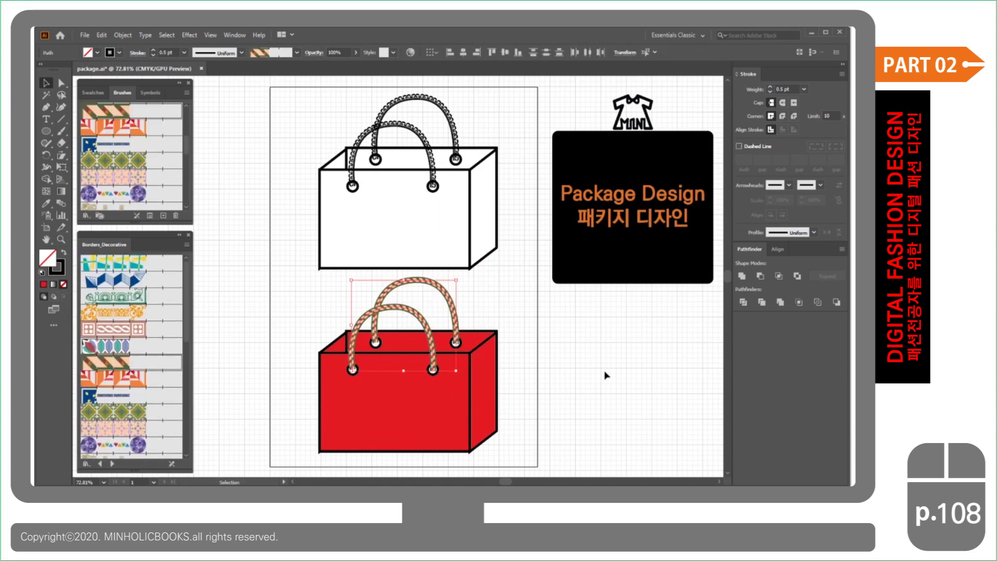
click(567, 347)
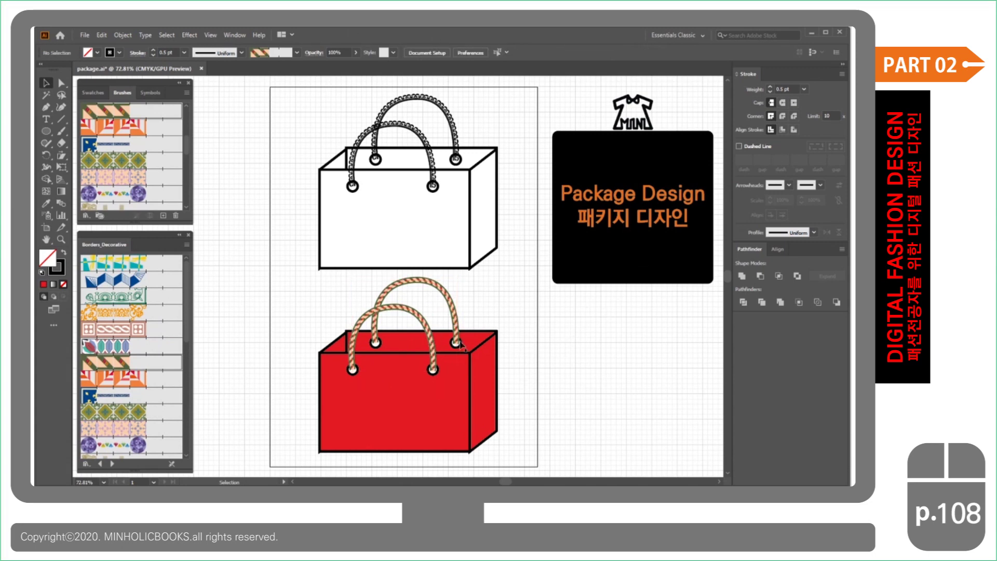